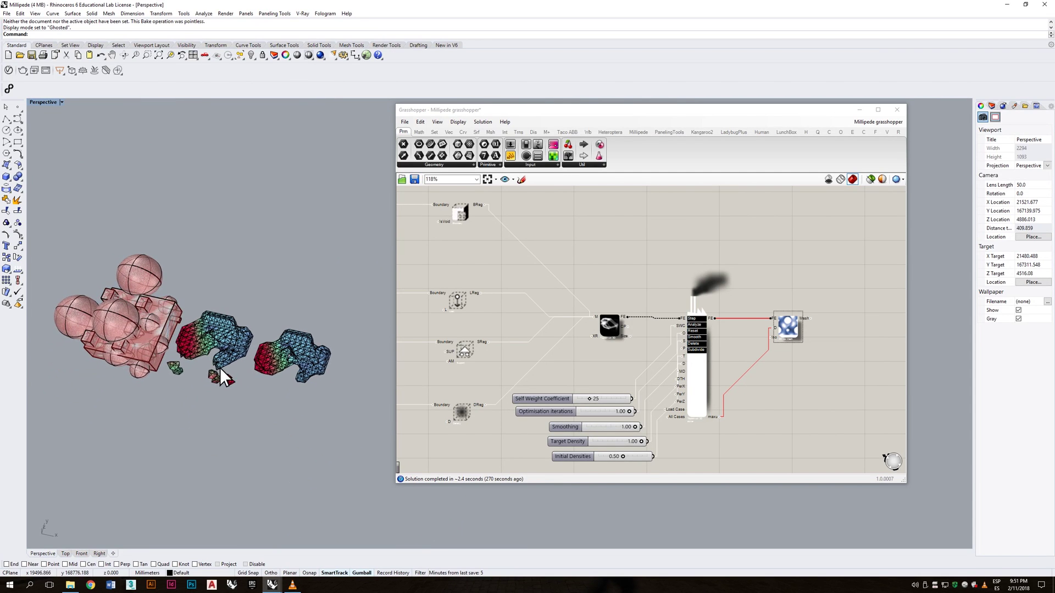
# Pan the Rhino view to the baked coloured meshes and select, then deselect, one of them.
pyautogui.keyDown('shift'); pyautogui.moveTo(304, 378); pyautogui.dragTo(202, 354, button='right'); pyautogui.keyUp('shift')
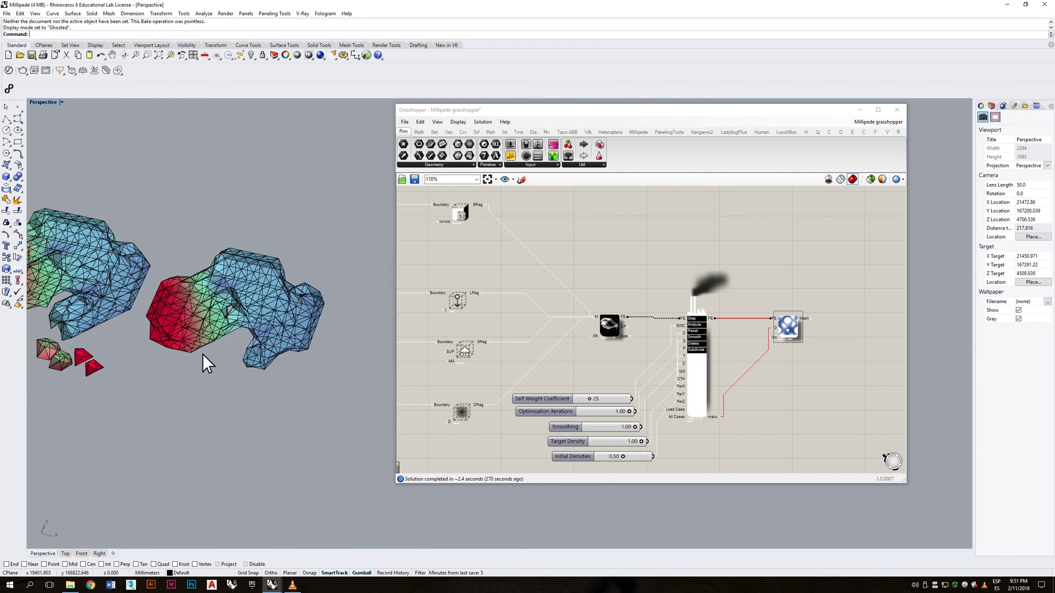
pyautogui.scroll(5, 239, 308)
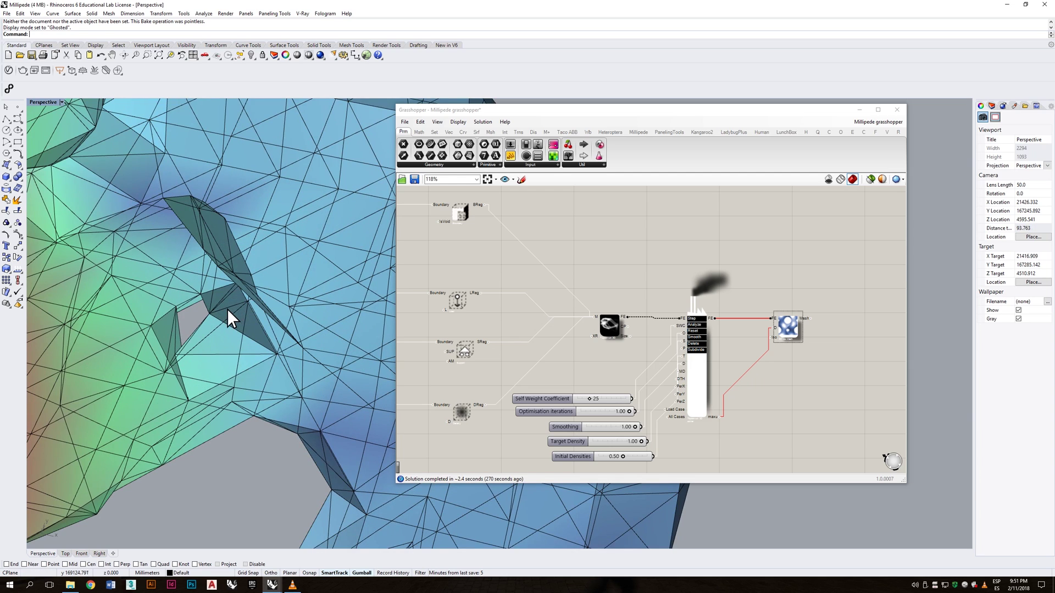
pyautogui.scroll(-6, 222, 308)
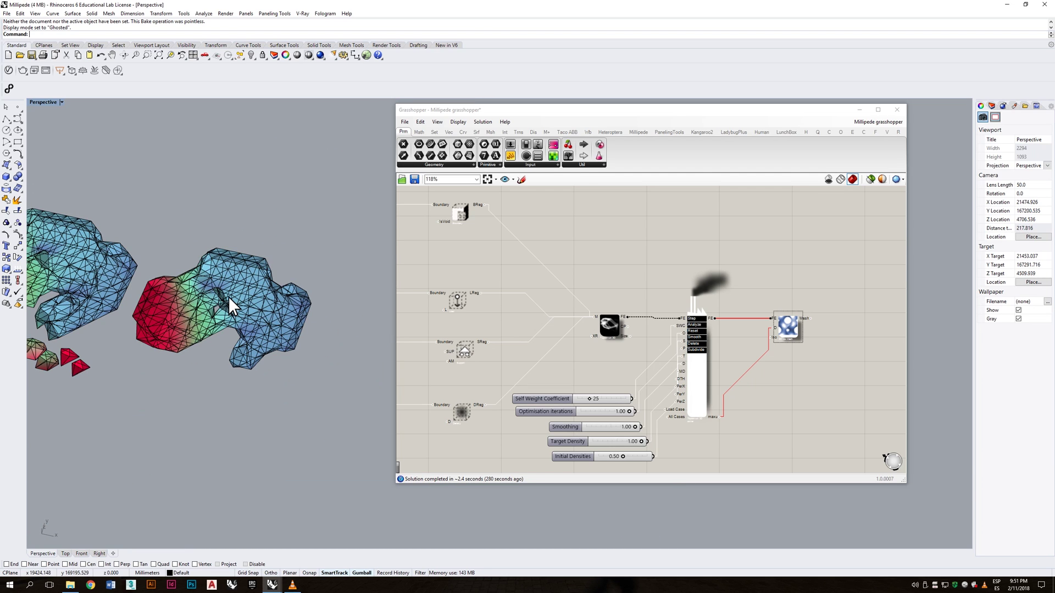
pyautogui.click(228, 296)
pyautogui.click(299, 212)
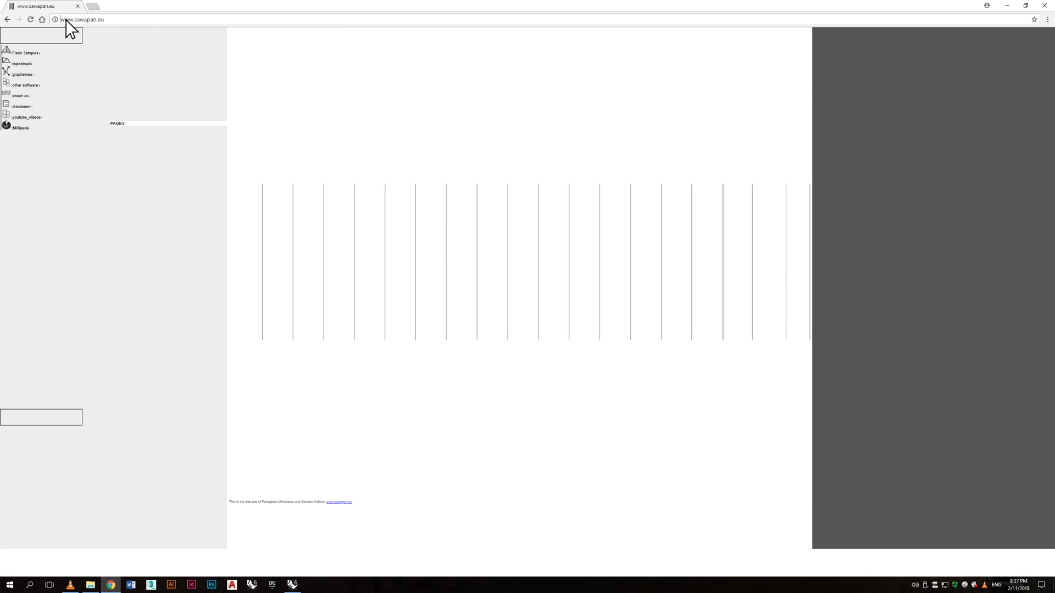
# Go to the Millipede page on sawapan.eu and download Millipede.zip into Downloads.
pyautogui.click(69, 19)
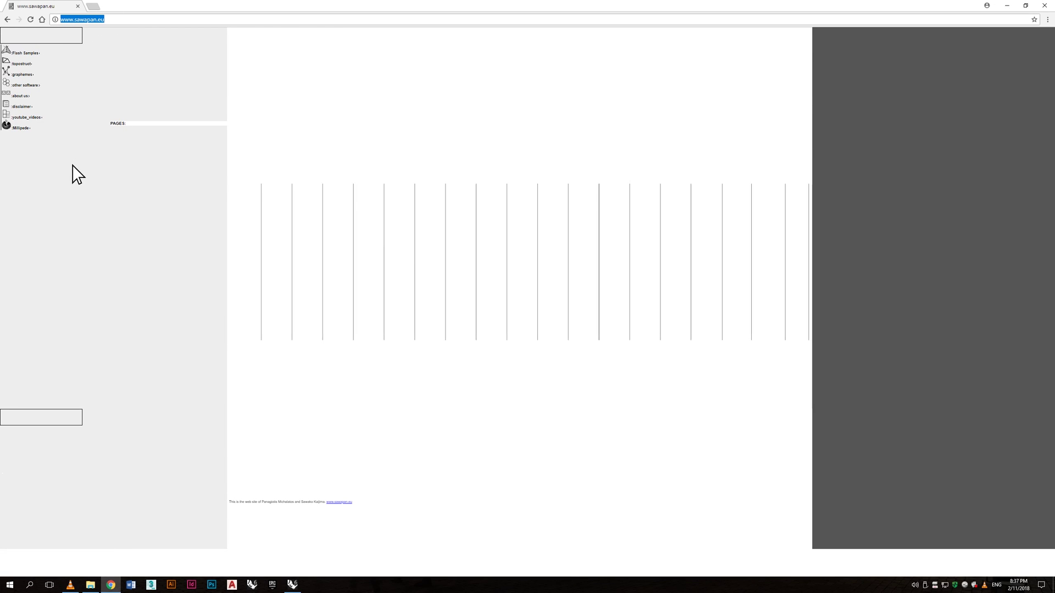
pyautogui.click(26, 130)
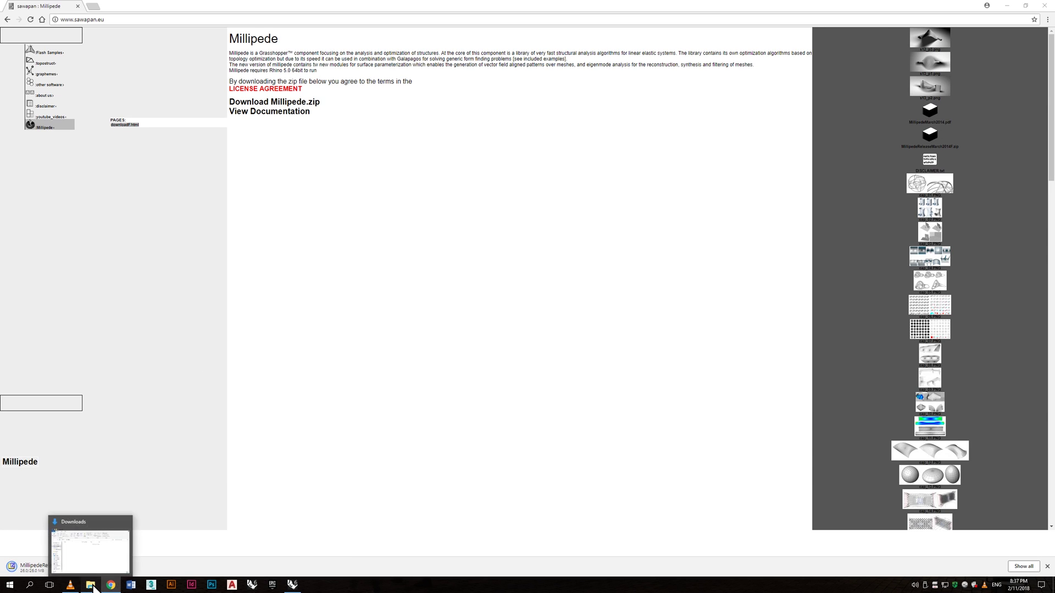
pyautogui.click(91, 585)
# Extract Millipede.zip into MillipedeReleaseMarch2014f in Downloads and return to Rhino.
pyautogui.click(443, 262)
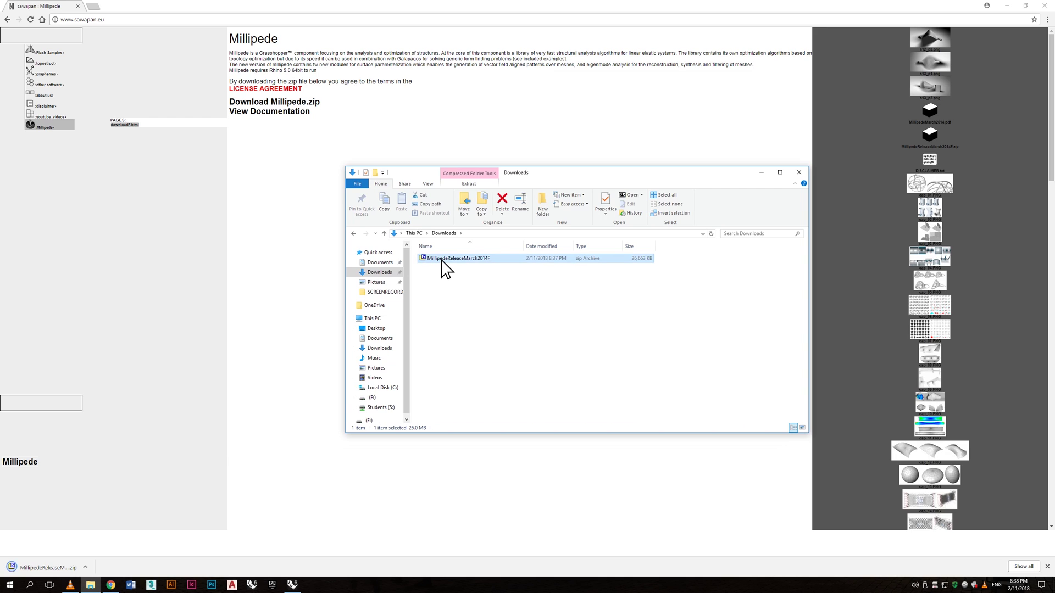
pyautogui.click(642, 196)
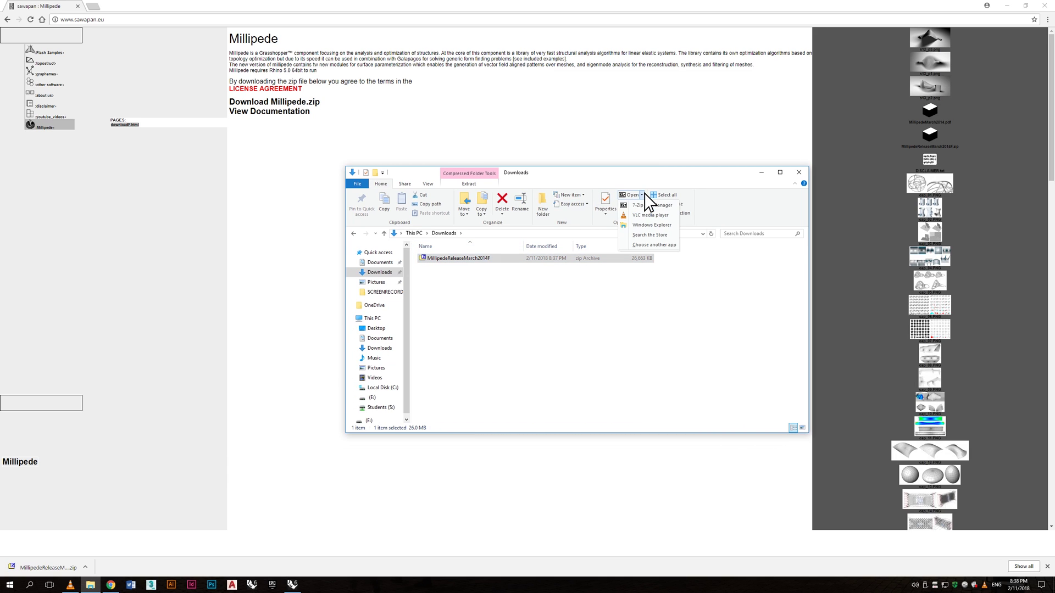
pyautogui.click(646, 225)
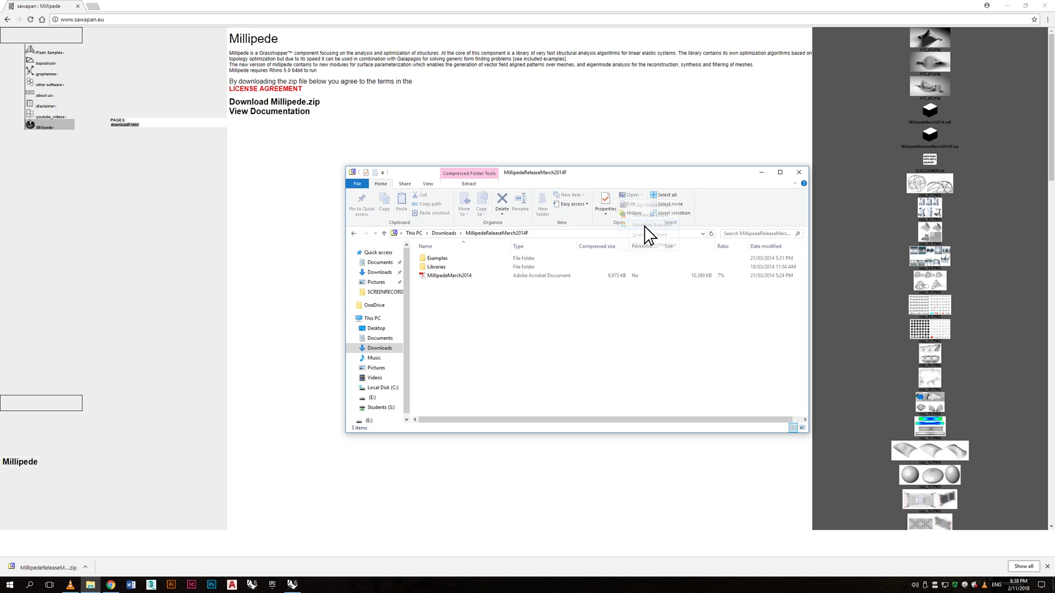
pyautogui.click(536, 204)
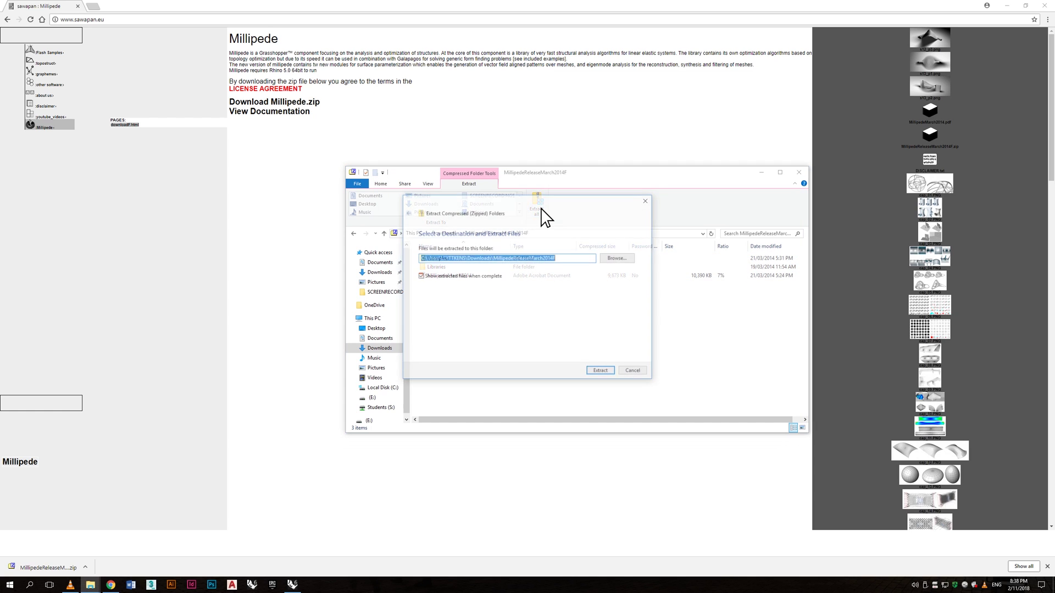
pyautogui.click(603, 372)
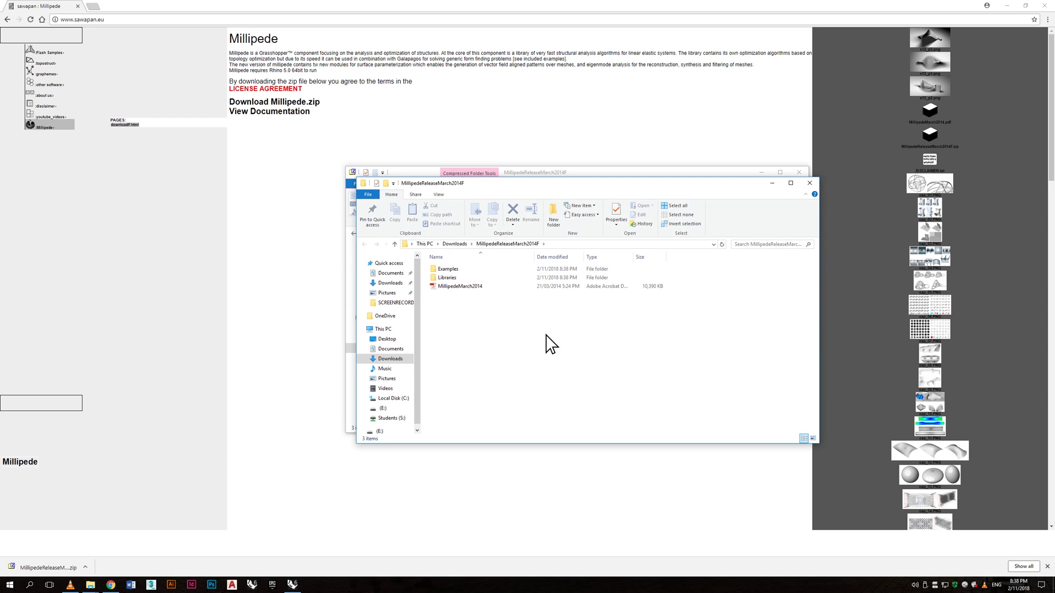
pyautogui.click(445, 279)
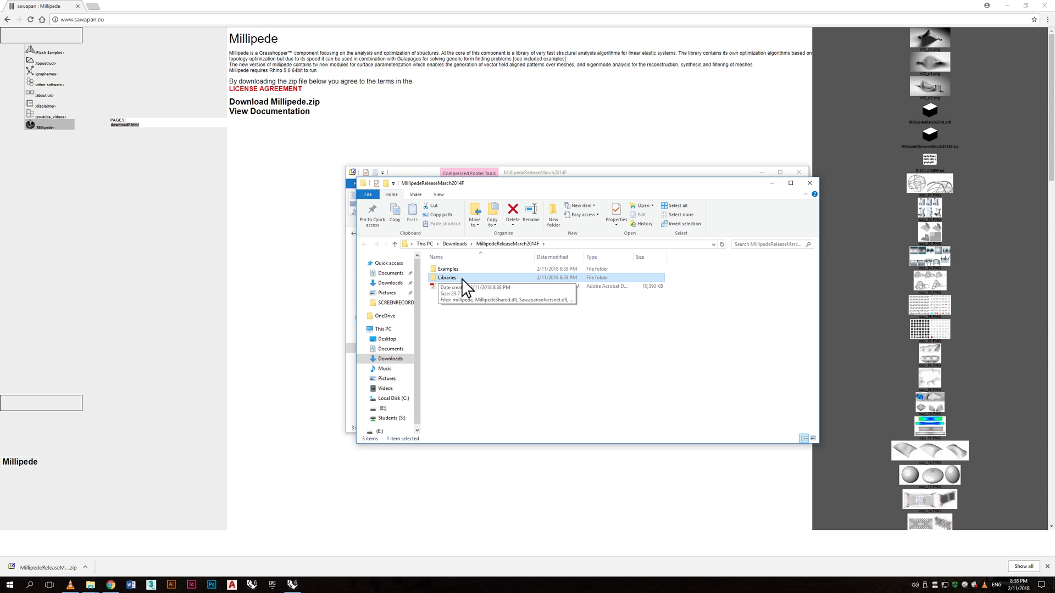
pyautogui.click(293, 586)
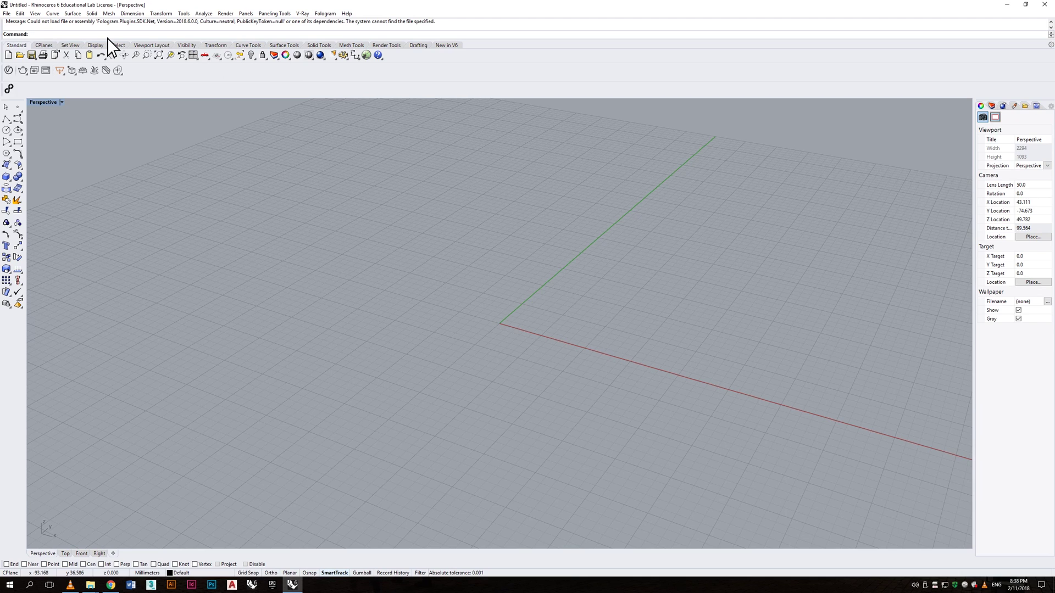
# Launch Grasshopper and open its Components (Libraries) folder via File > Special Folders.
pyautogui.write('Gra')
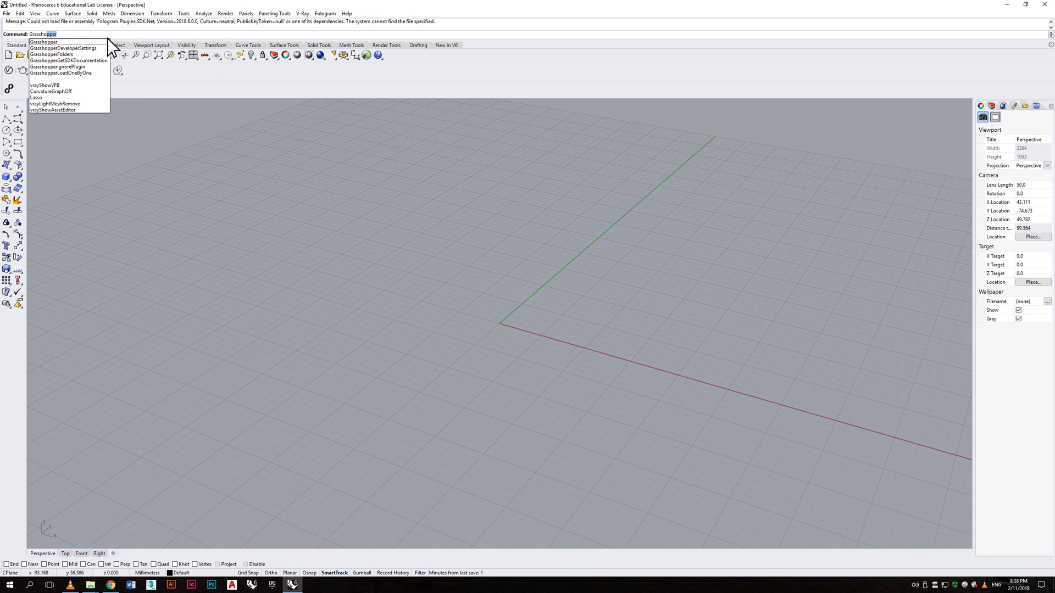
pyautogui.write('ssho')
pyautogui.press('Return')
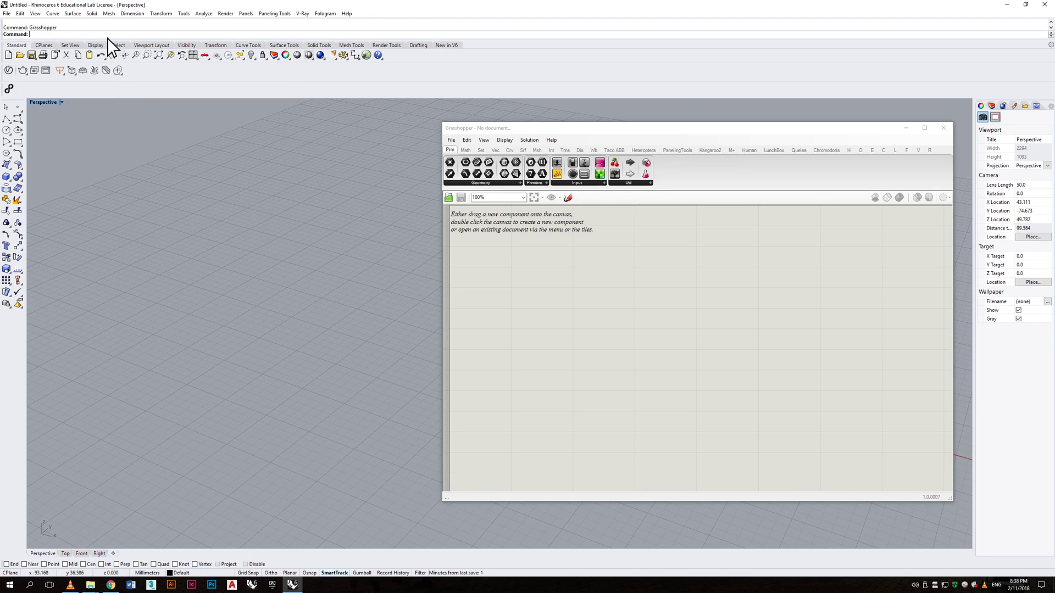
pyautogui.click(452, 140)
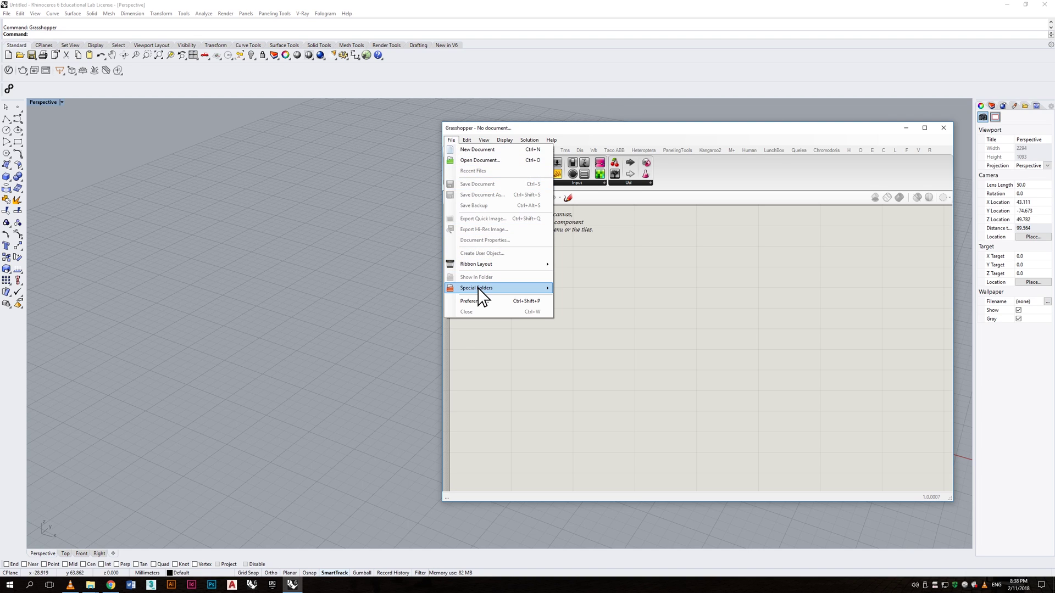
pyautogui.moveTo(483, 290)
pyautogui.click(595, 290)
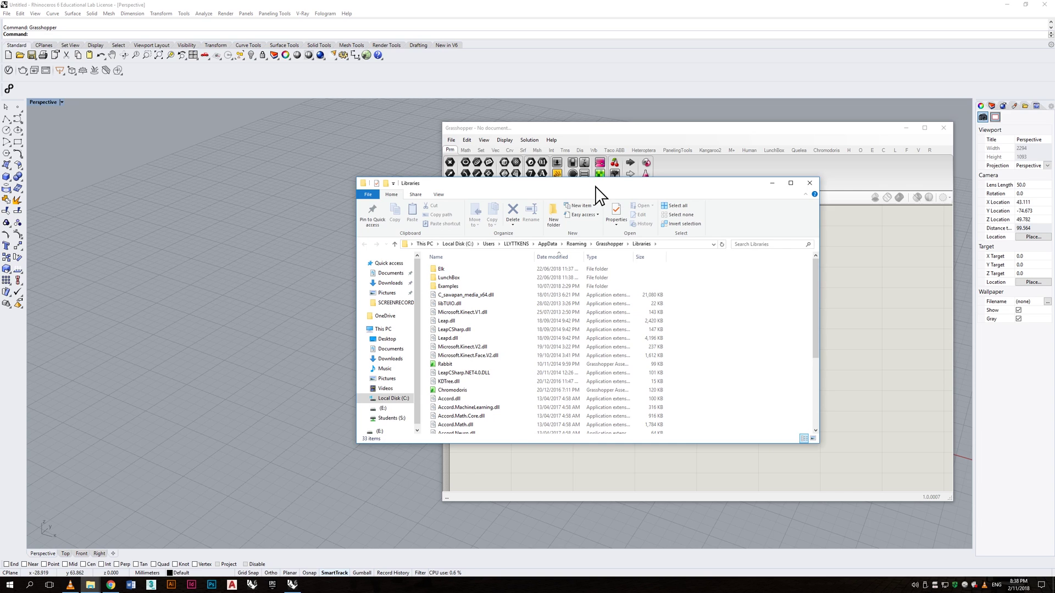
# Move the extracted Millipede Libraries folder into Grasshopper's Libraries folder.
pyautogui.moveTo(595, 186); pyautogui.dragTo(313, 196)
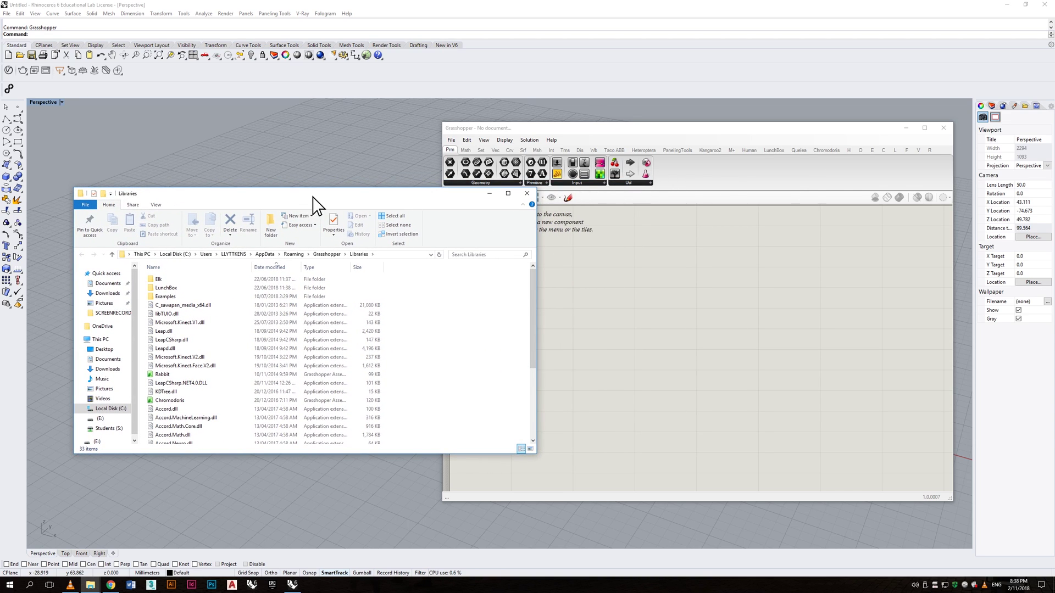
pyautogui.click(93, 585)
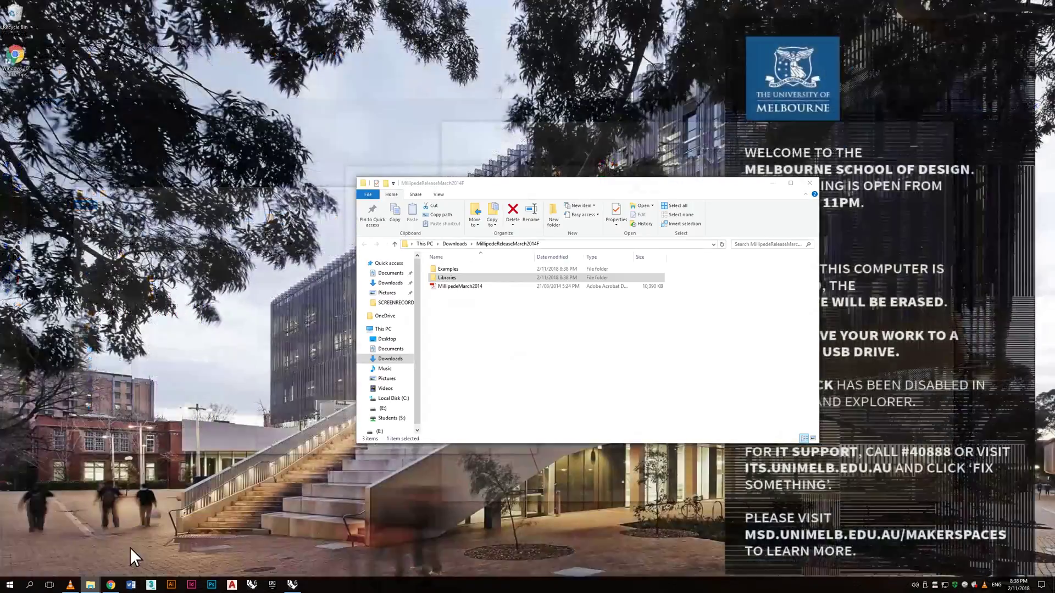
pyautogui.click(130, 548)
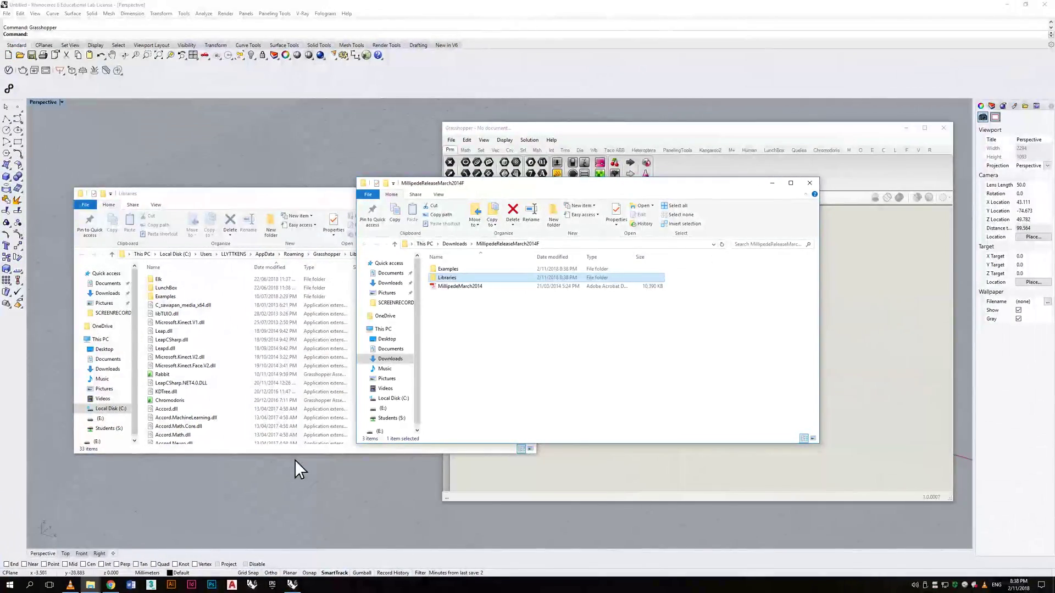
pyautogui.moveTo(450, 281); pyautogui.dragTo(203, 320)
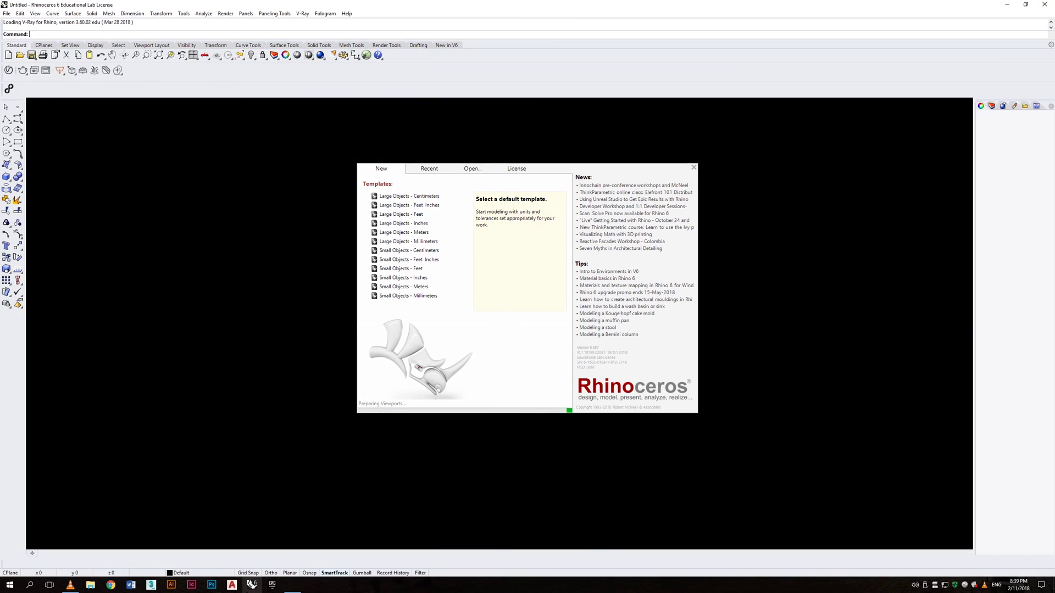
# Dismiss the Rhino start dialog and relaunch Grasshopper to load the Millipede tab.
pyautogui.press('Escape')
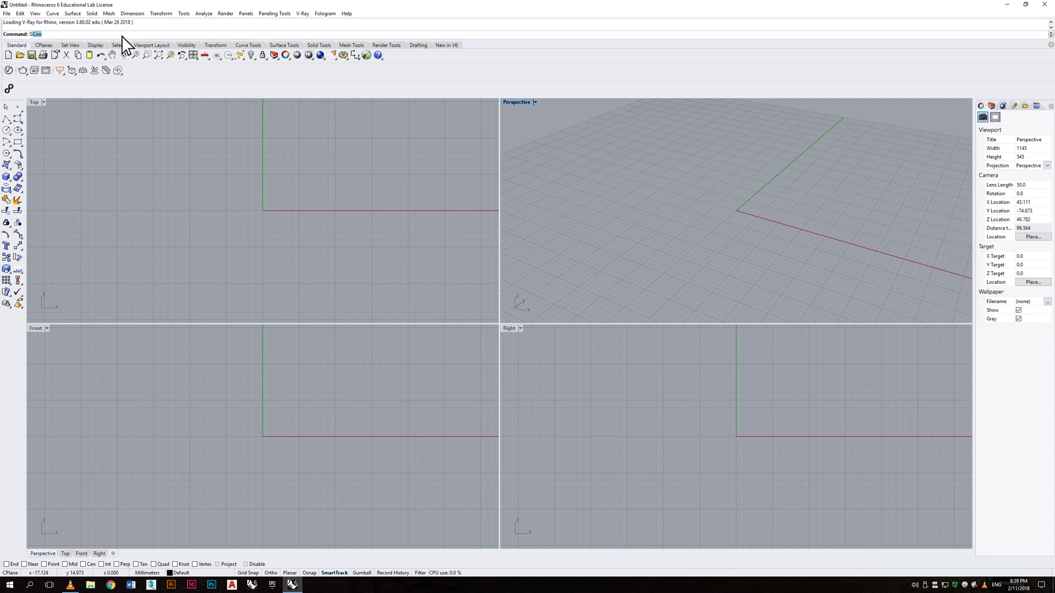
pyautogui.press('Return')
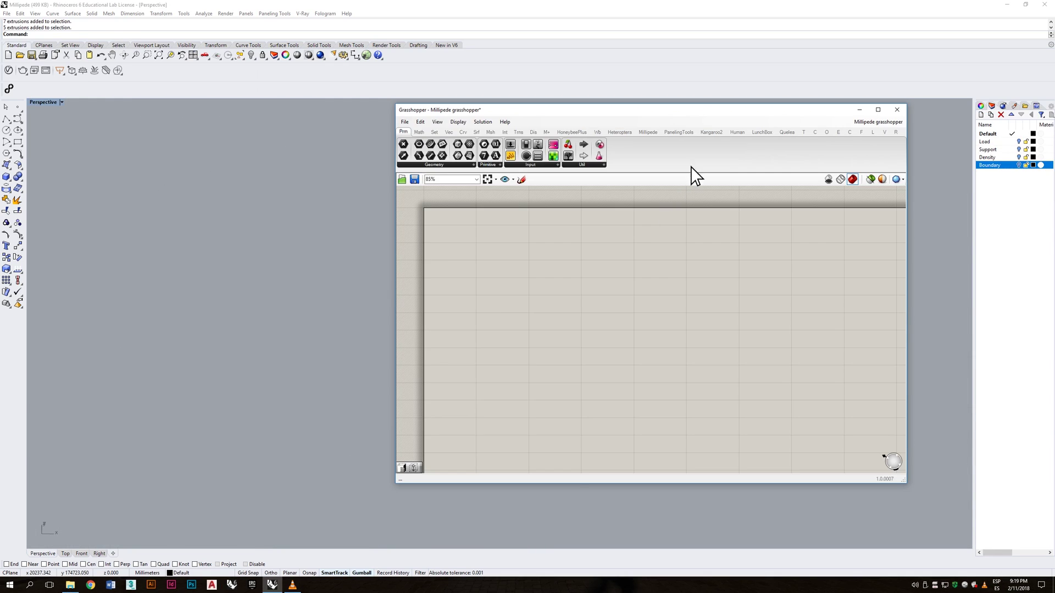
# Place a Millipede 3D boundary Region component and turn on the Boundary layer's box.
pyautogui.click(648, 133)
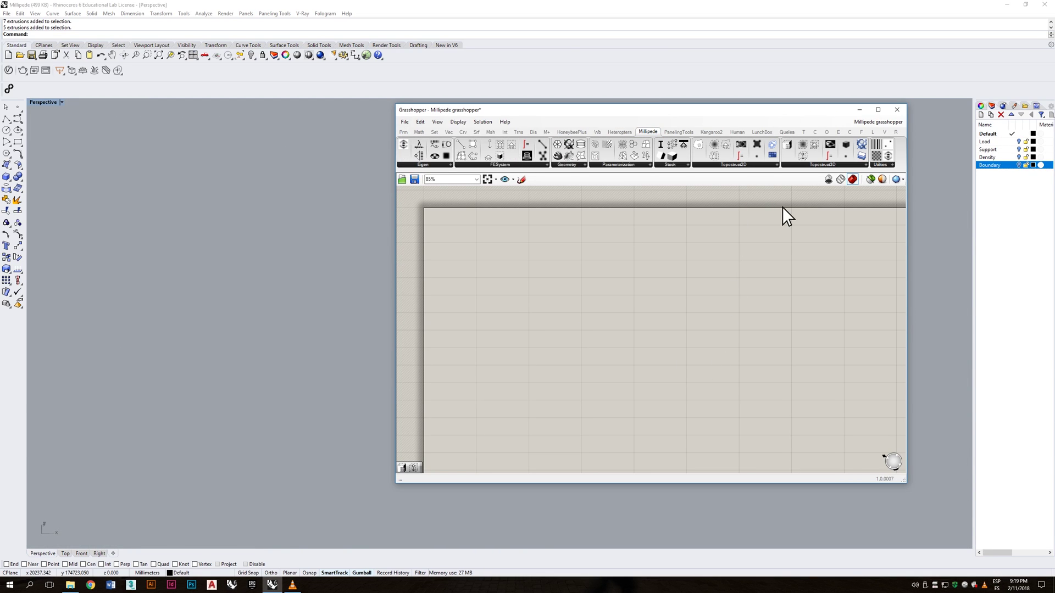
pyautogui.click(814, 166)
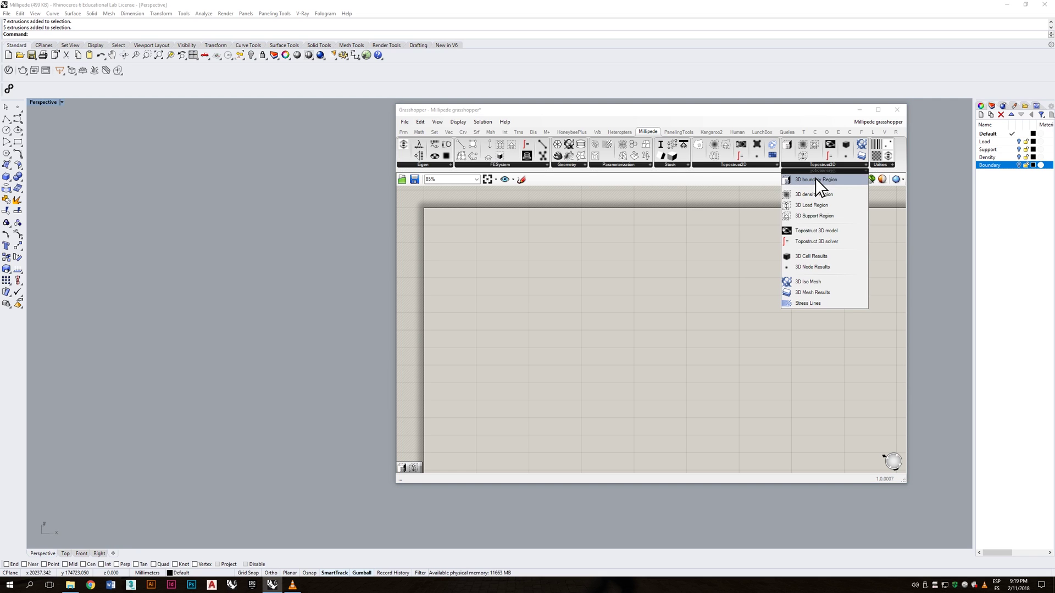
pyautogui.moveTo(581, 328); pyautogui.dragTo(606, 314)
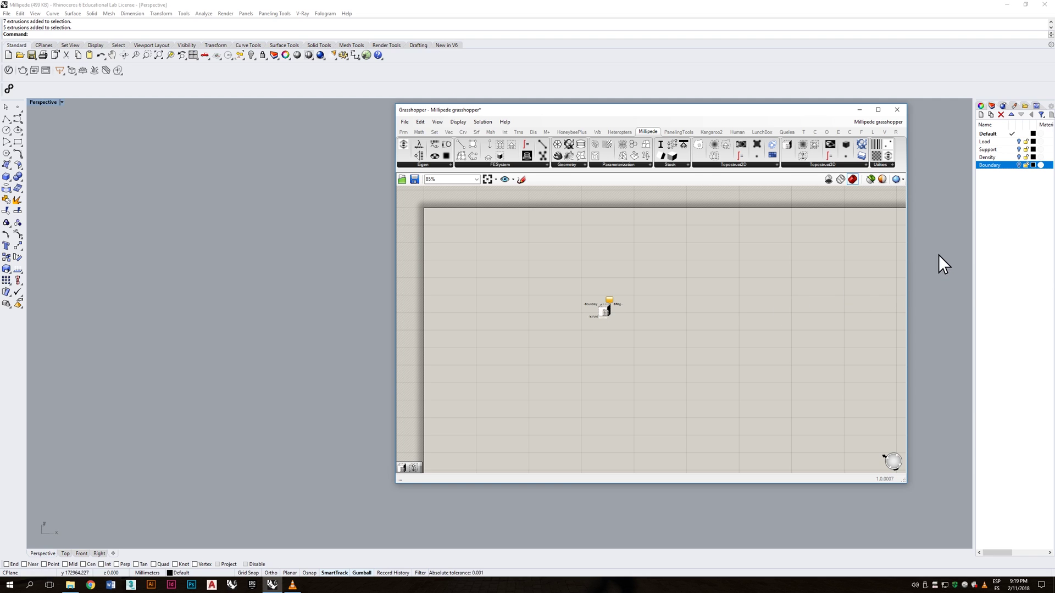
pyautogui.click(1001, 177)
pyautogui.click(1018, 165)
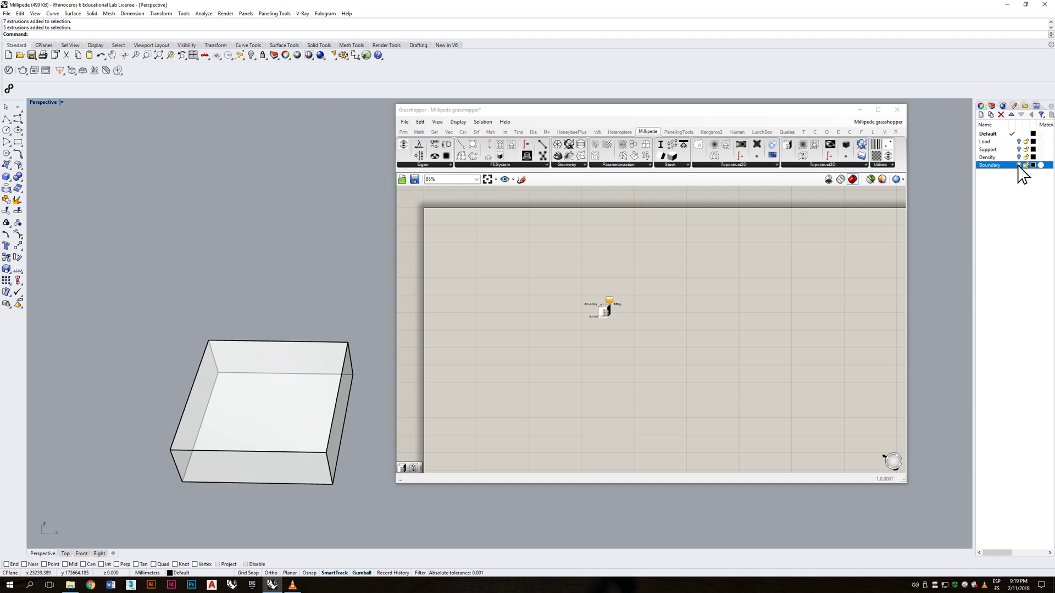
# Add a Brep parameter referencing the boundary box and wire it to the Boundary input.
pyautogui.doubleClick(502, 302)
pyautogui.write('brep')
pyautogui.press('Return')
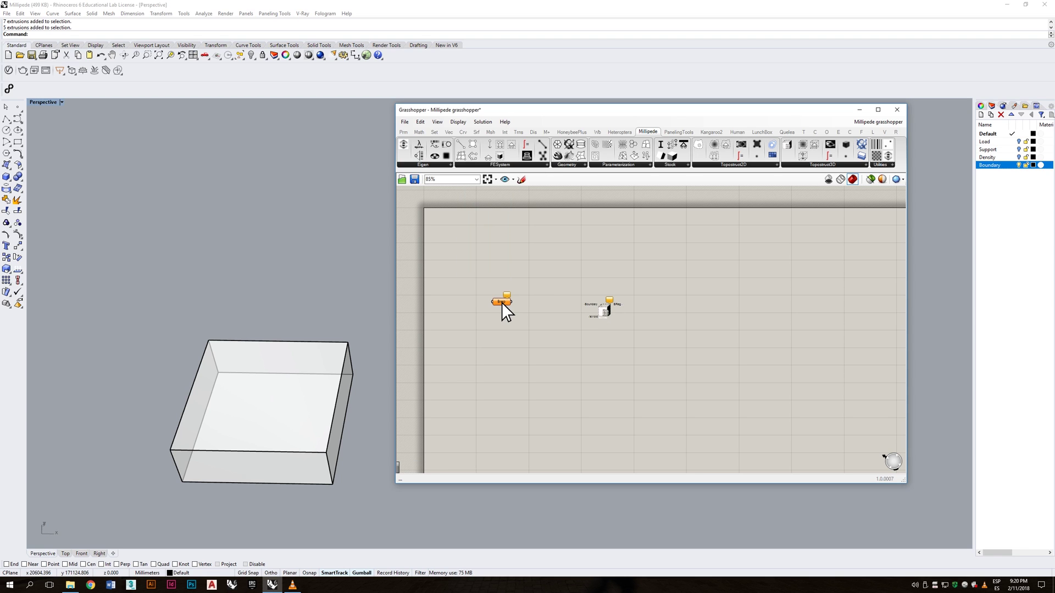
pyautogui.rightClick(502, 302)
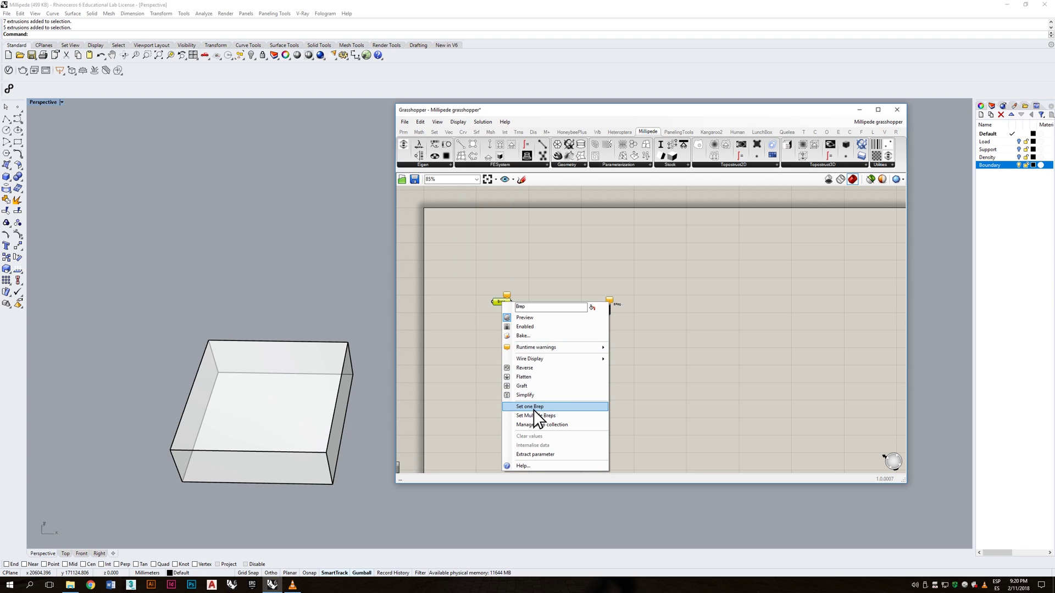
pyautogui.click(550, 407)
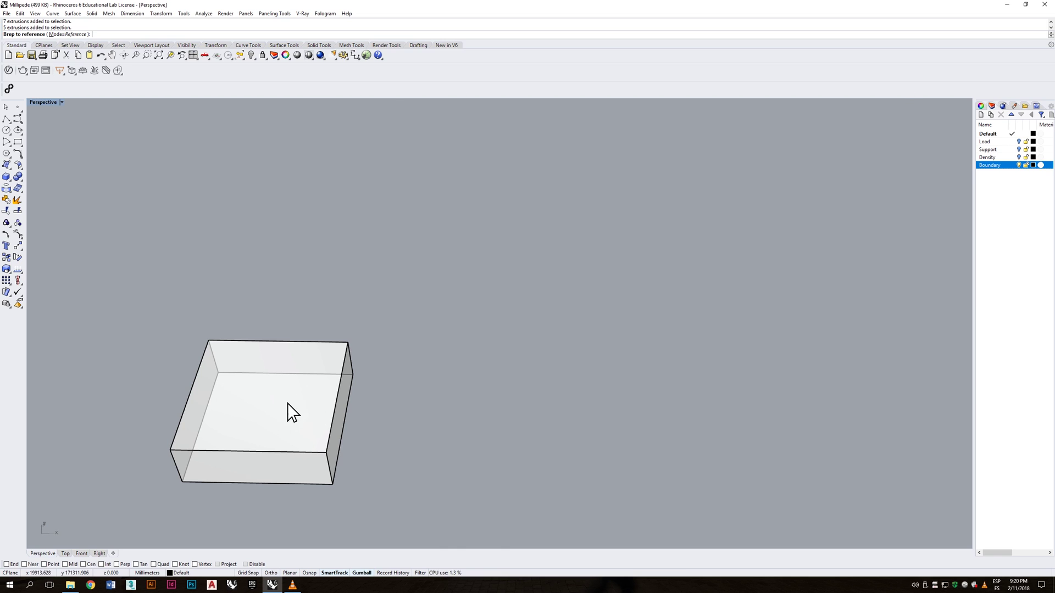
pyautogui.click(289, 409)
pyautogui.moveTo(511, 302); pyautogui.dragTo(586, 305)
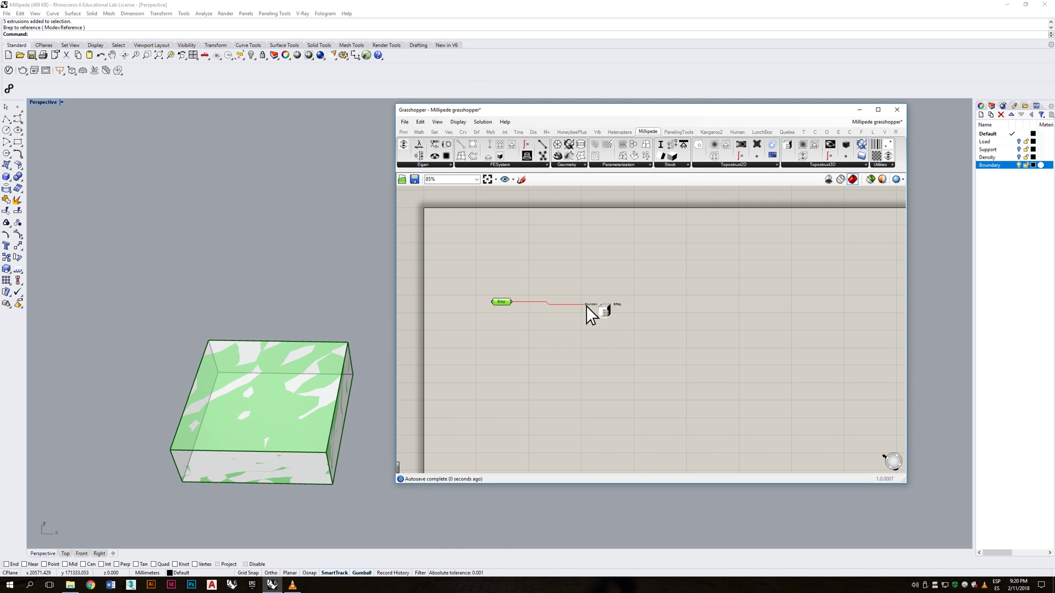
pyautogui.click(838, 166)
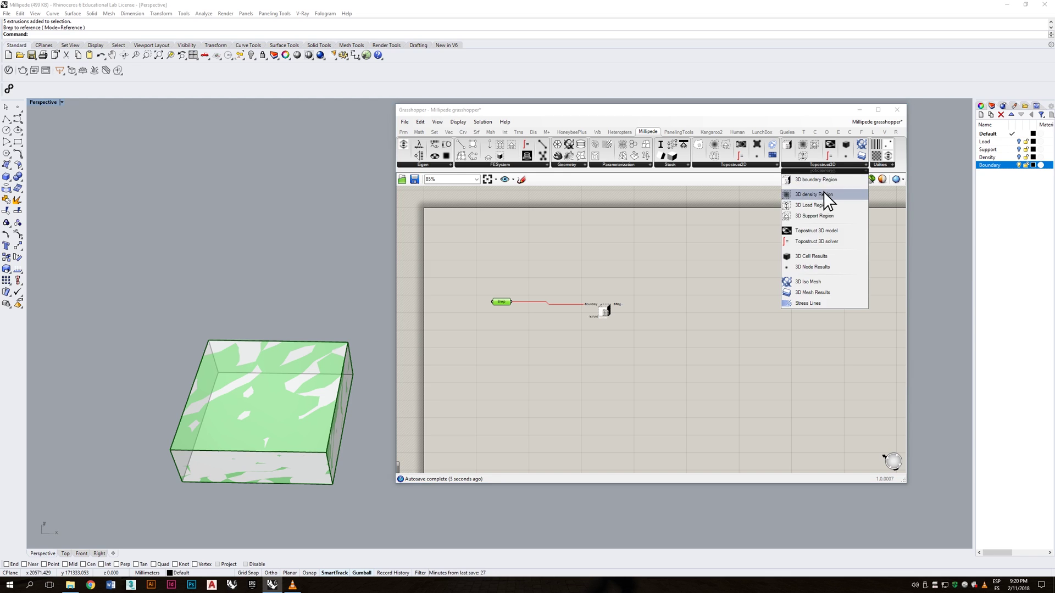
# Place a 3D Support Region component on the canvas.
pyautogui.click(808, 220)
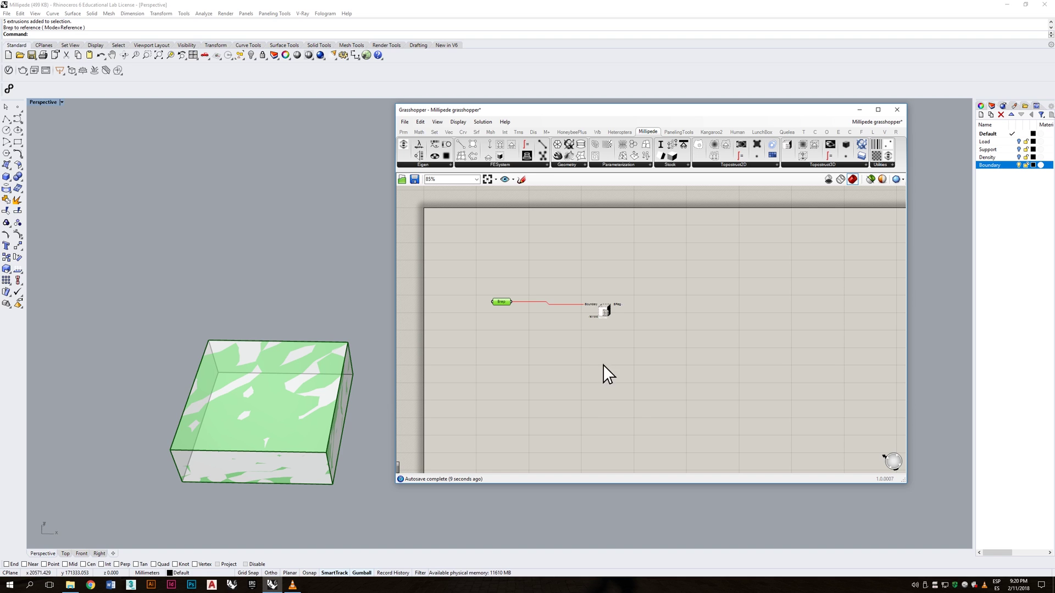
pyautogui.click(629, 408)
pyautogui.moveTo(659, 400); pyautogui.dragTo(598, 345, button='right')
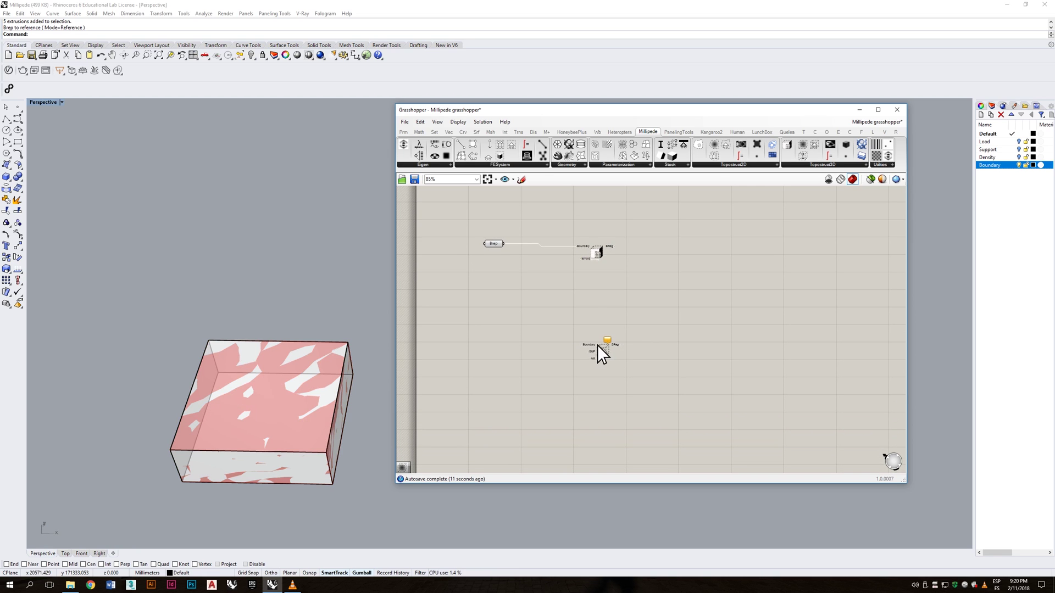
pyautogui.click(598, 352)
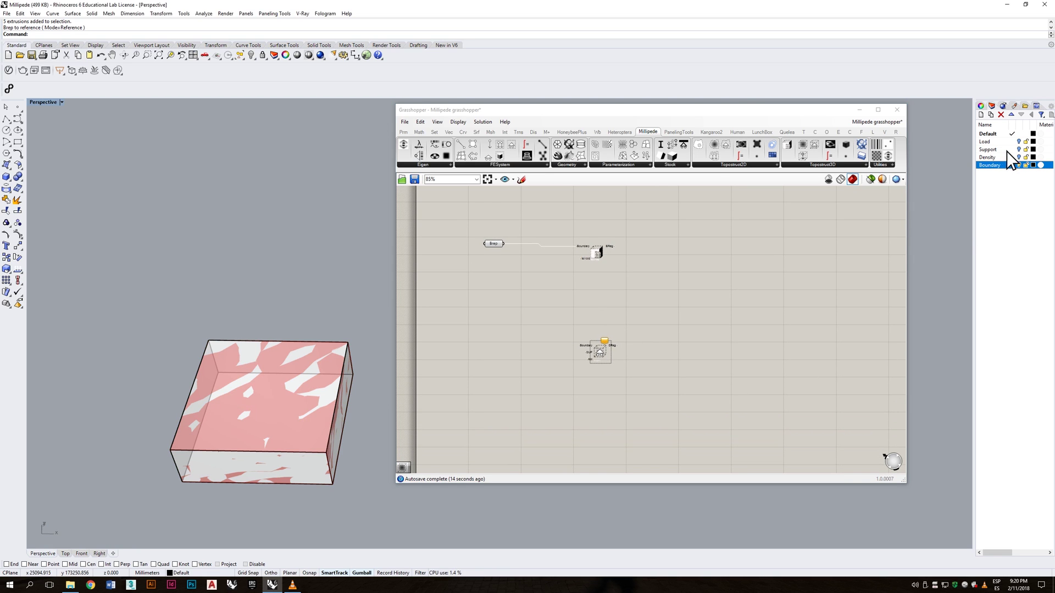
# Make Support the active layer and window-select the support boxes under the slab.
pyautogui.click(1021, 150)
pyautogui.moveTo(321, 430); pyautogui.dragTo(334, 403, button='right')
pyautogui.scroll(3, 256, 478)
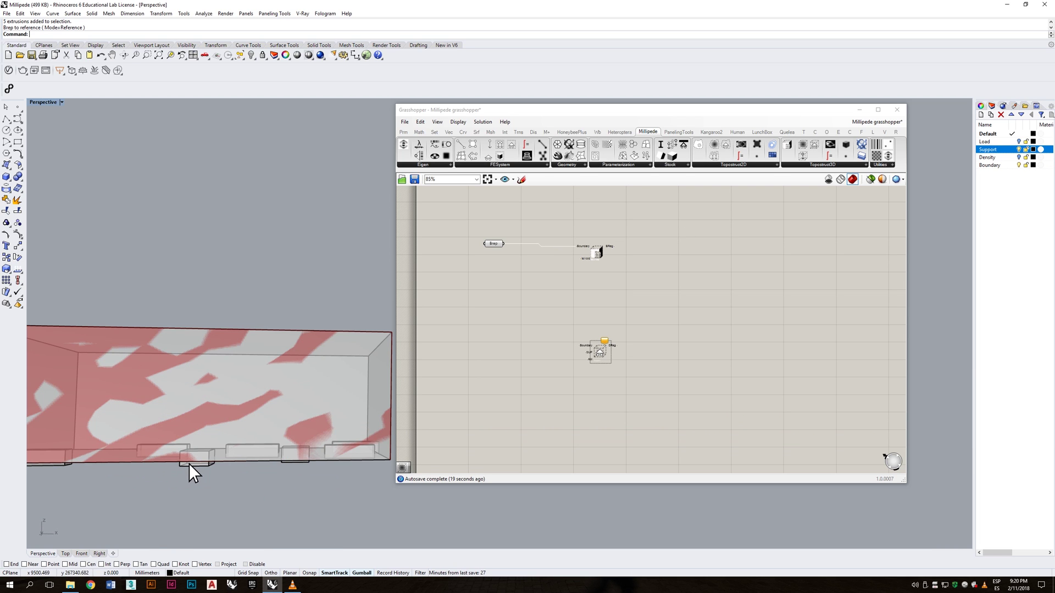
pyautogui.scroll(5, 189, 464)
pyautogui.moveTo(206, 466); pyautogui.dragTo(200, 463, button='right')
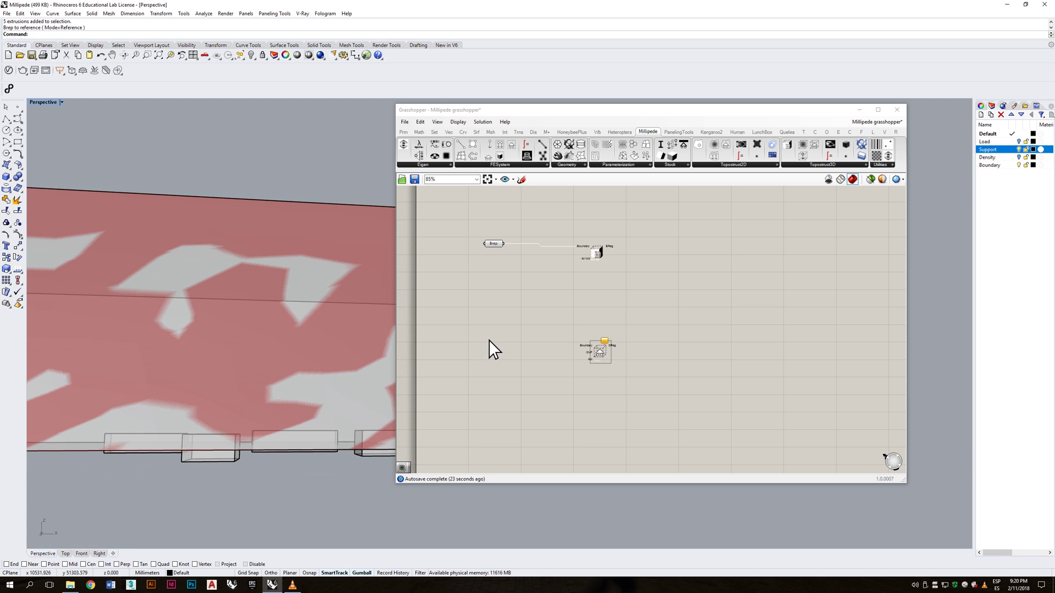
pyautogui.scroll(-1, 489, 340)
pyautogui.scroll(1, 532, 342)
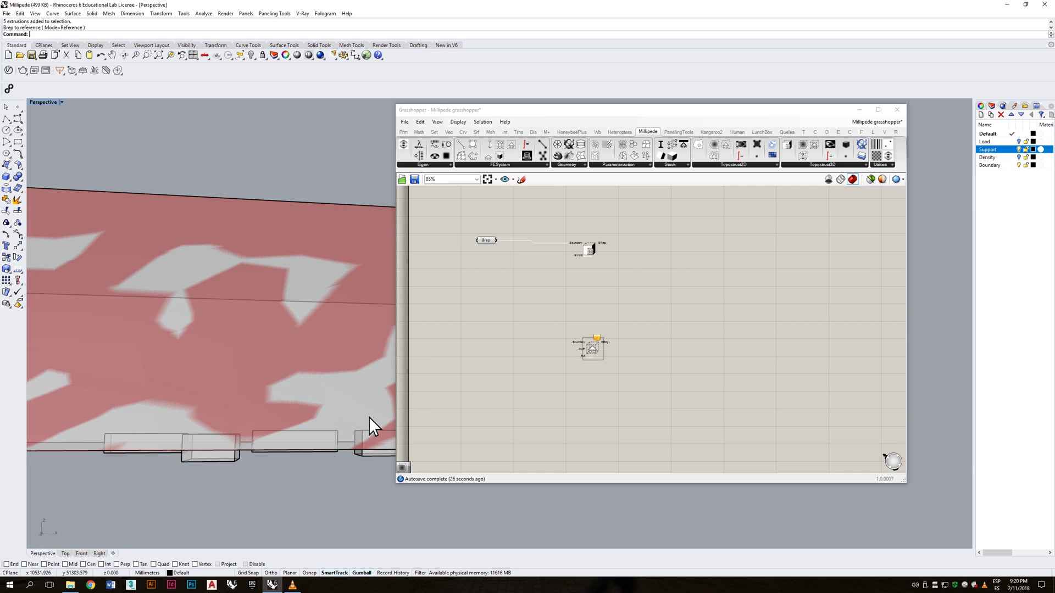
pyautogui.scroll(-10, 248, 446)
pyautogui.moveTo(184, 440); pyautogui.dragTo(380, 464)
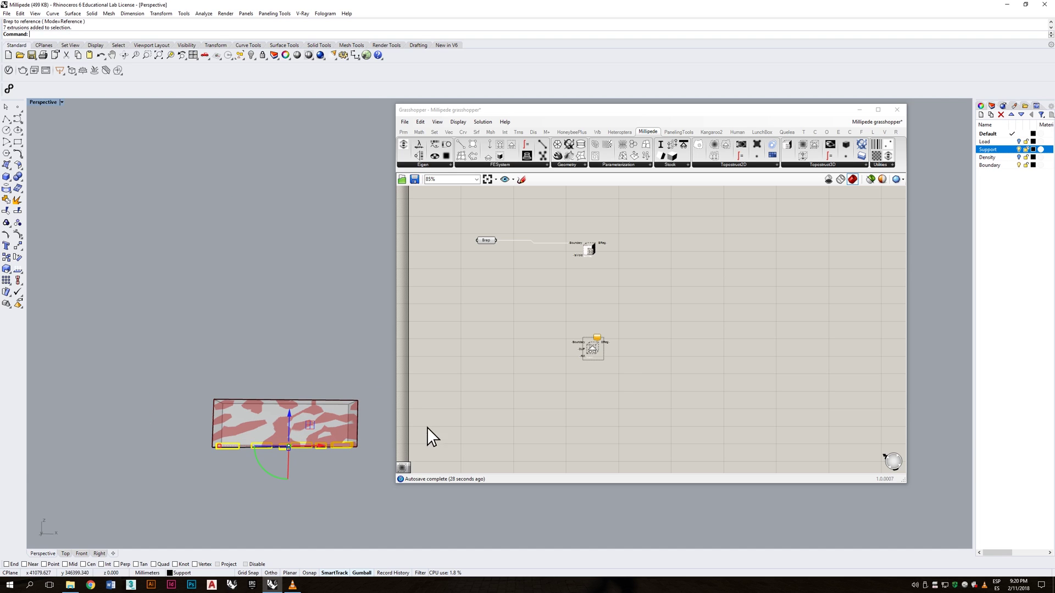
# Add a Brep parameter set to the support boxes and wire it into the Support Region.
pyautogui.rightClick(470, 338)
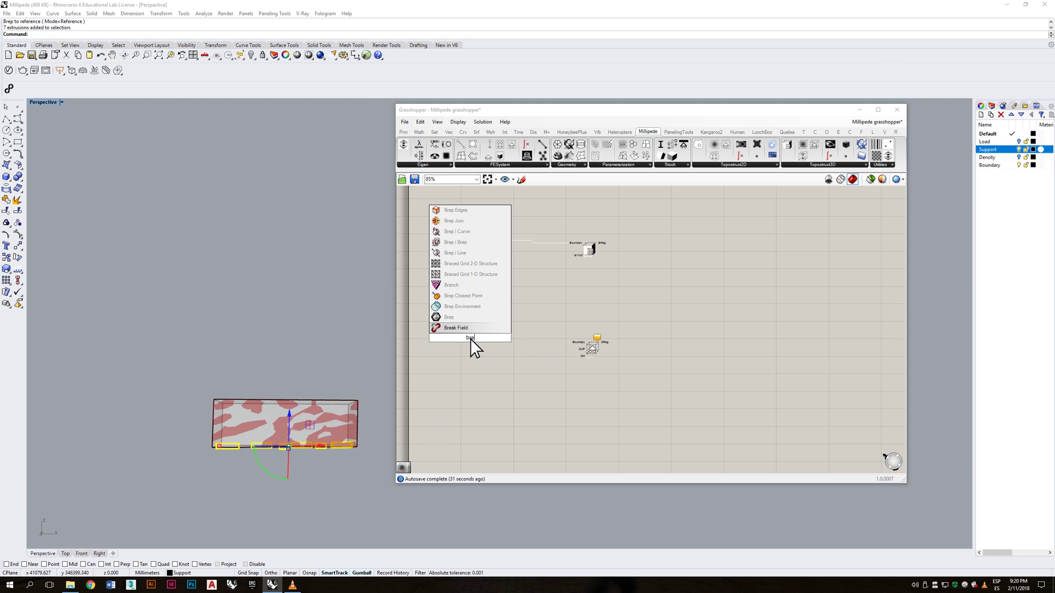
pyautogui.click(470, 339)
pyautogui.rightClick(470, 338)
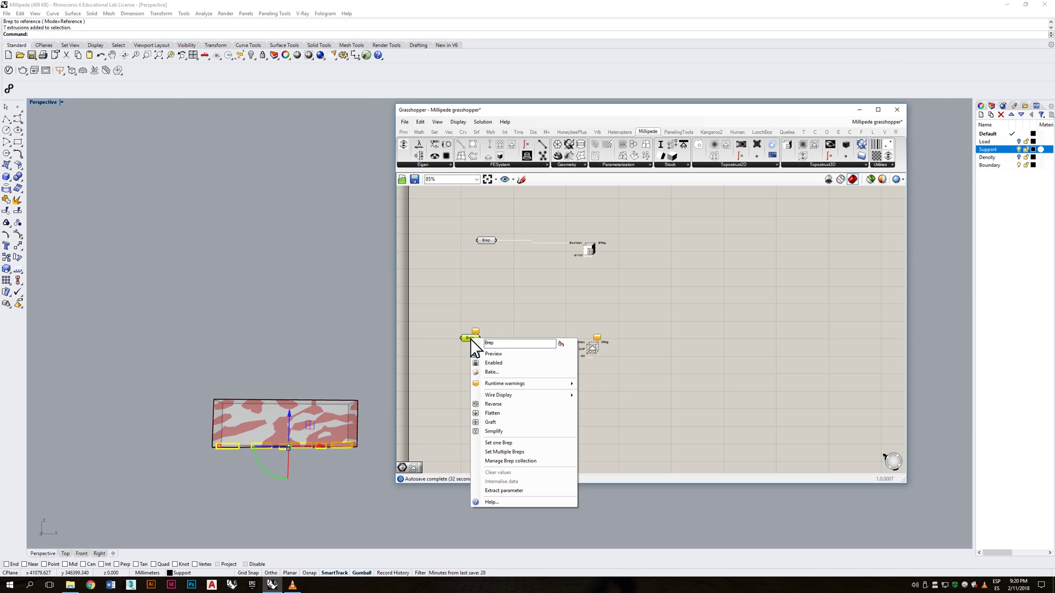
pyautogui.click(507, 453)
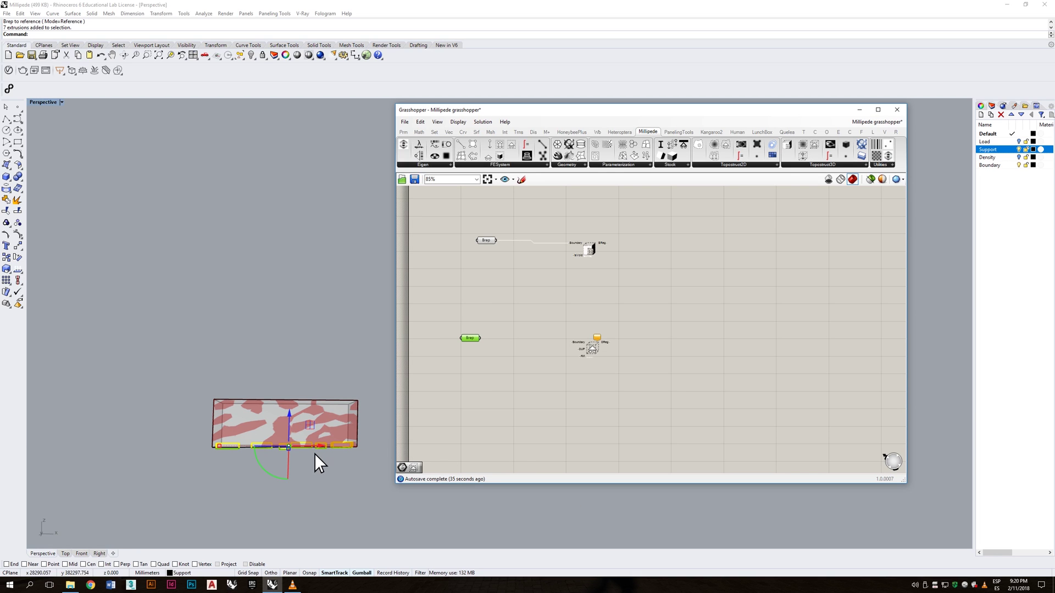
pyautogui.scroll(3, 314, 453)
pyautogui.moveTo(481, 337); pyautogui.dragTo(573, 342)
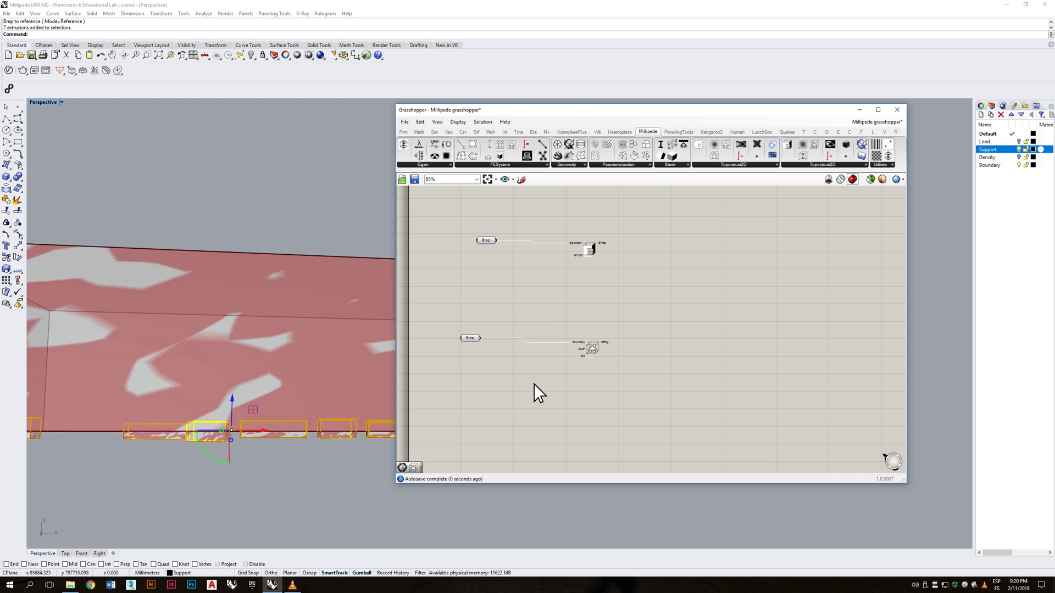
# Place a 3D Load Region, show the Load layer and select the five load boxes.
pyautogui.click(853, 165)
pyautogui.click(297, 261)
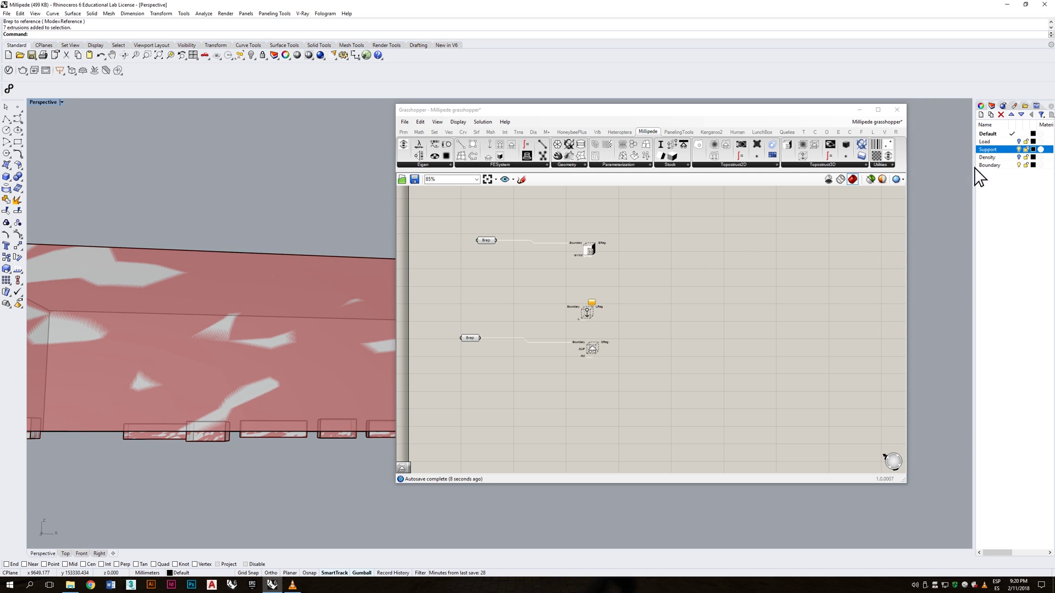
pyautogui.click(1019, 149)
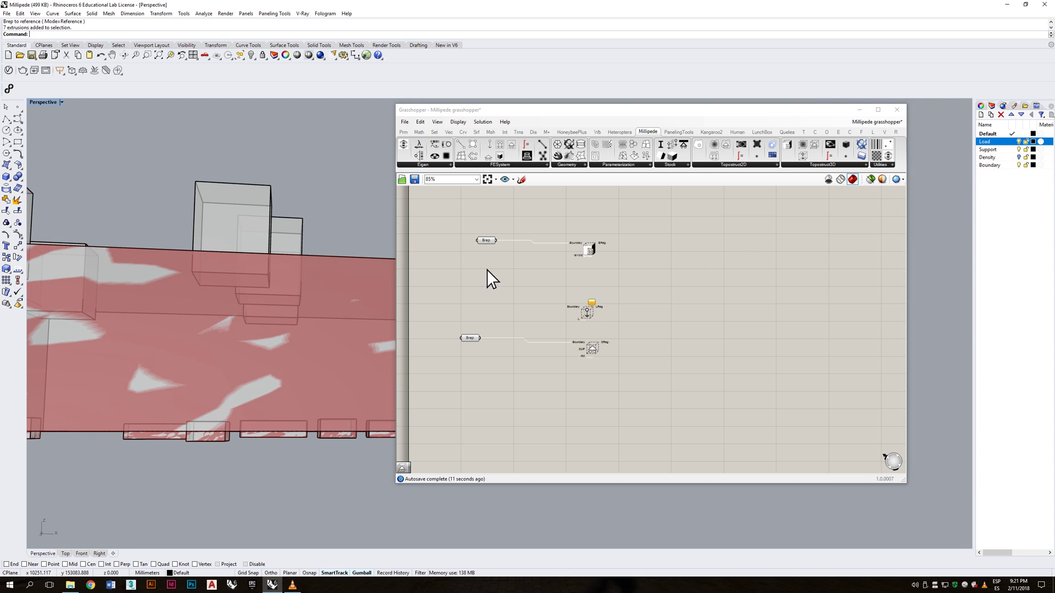
pyautogui.moveTo(305, 256); pyautogui.dragTo(252, 335, button='right')
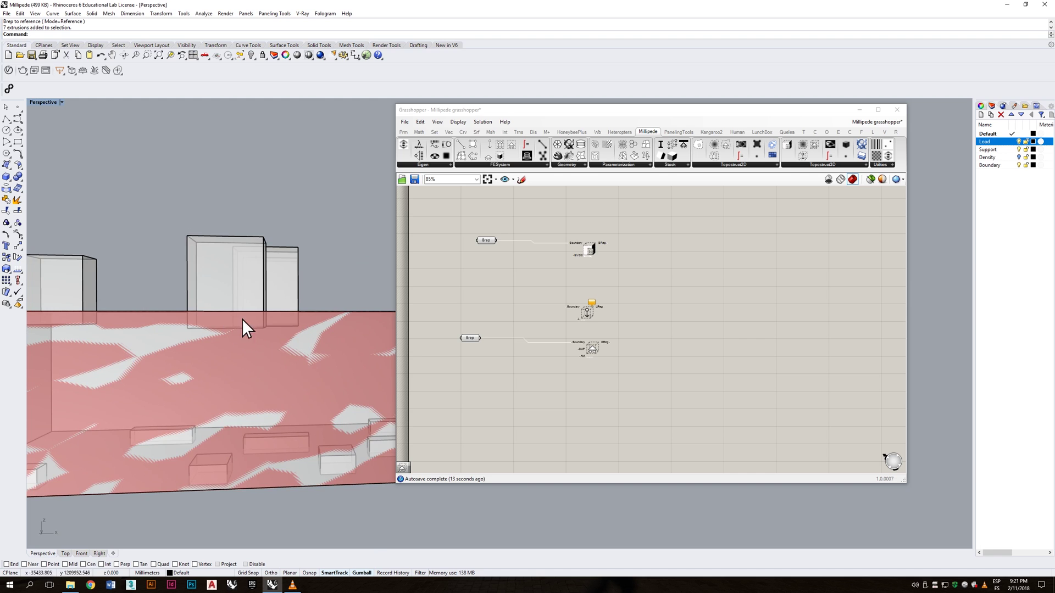
pyautogui.scroll(-5, 276, 296)
pyautogui.moveTo(270, 309); pyautogui.dragTo(266, 343, button='right')
pyautogui.moveTo(214, 268); pyautogui.dragTo(141, 268, button='right')
pyautogui.moveTo(116, 279); pyautogui.dragTo(301, 331)
pyautogui.moveTo(300, 278); pyautogui.dragTo(309, 324, button='right')
# Add a Brep parameter holding the five load boxes and wire it to the Load Region's Boundary.
pyautogui.doubleClick(471, 301)
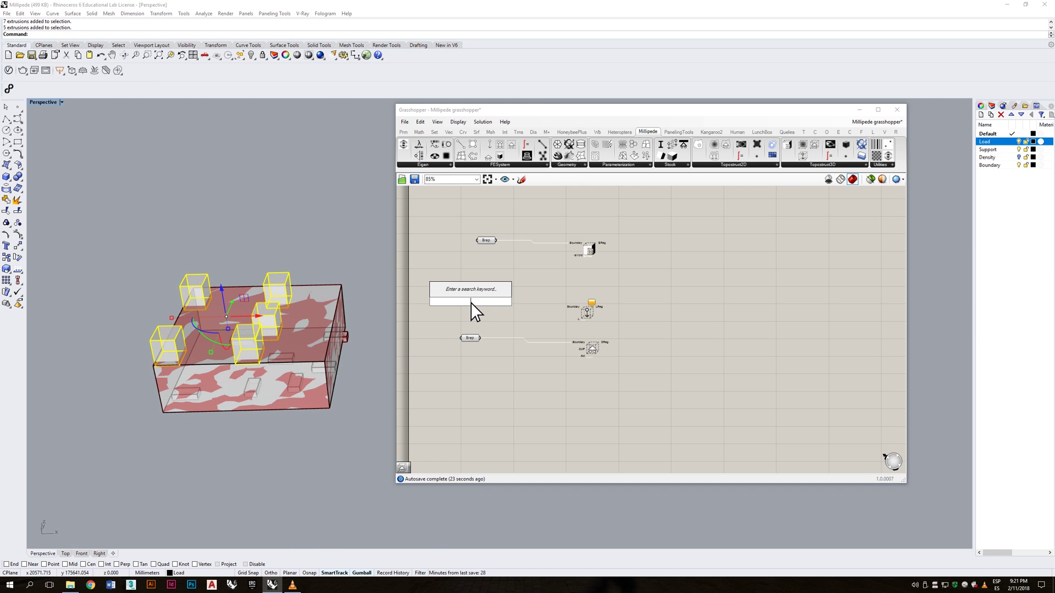
pyautogui.write('brep')
pyautogui.press('Return')
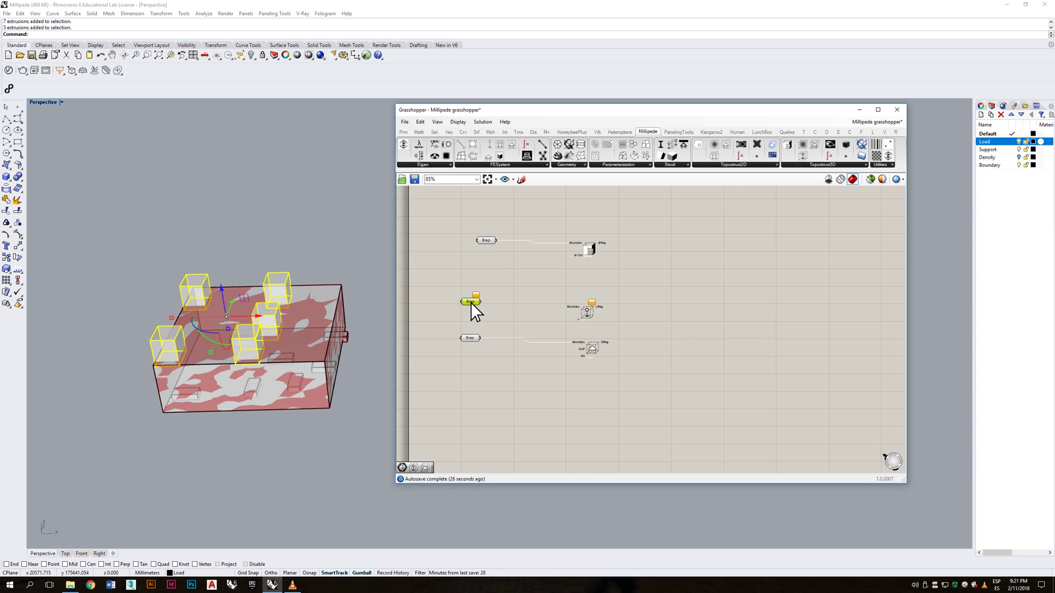
pyautogui.rightClick(471, 302)
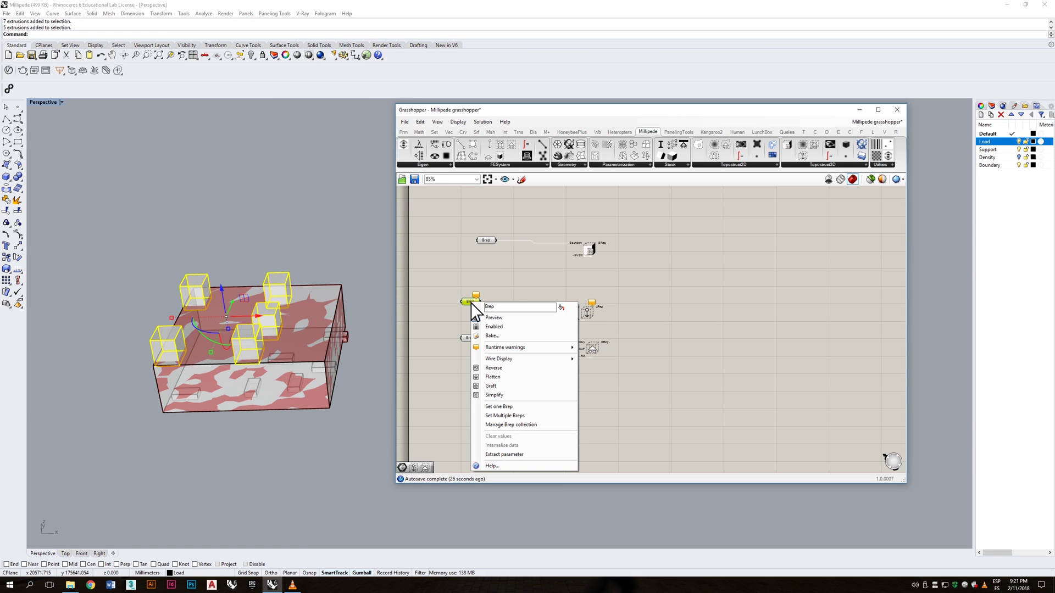
pyautogui.click(513, 417)
pyautogui.moveTo(482, 302); pyautogui.dragTo(566, 308)
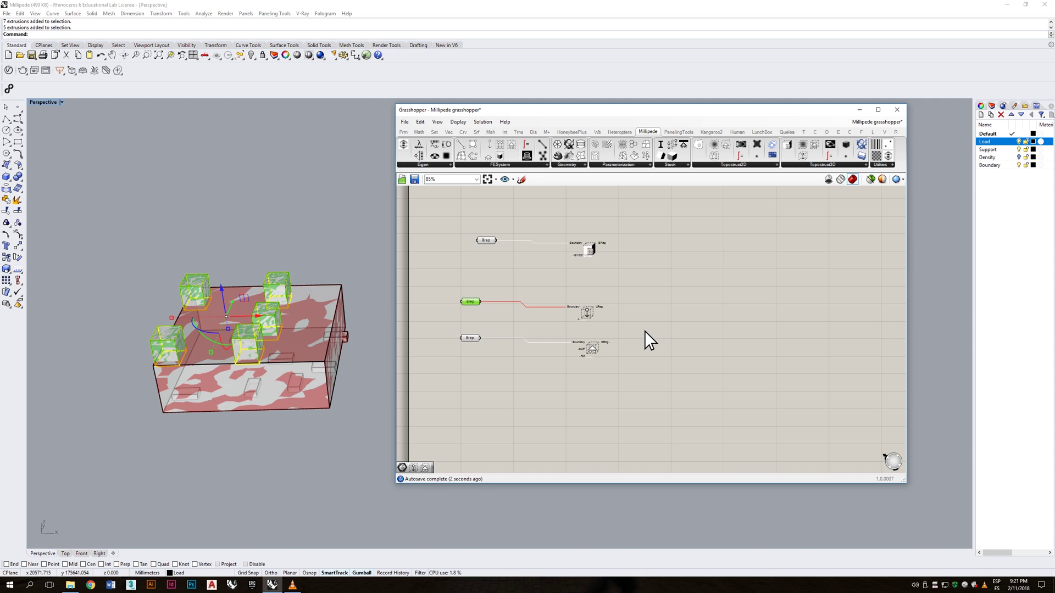
pyautogui.click(819, 165)
# Place a 3D Density Region component and turn on the Density layer's spheres.
pyautogui.moveTo(589, 393); pyautogui.dragTo(592, 394)
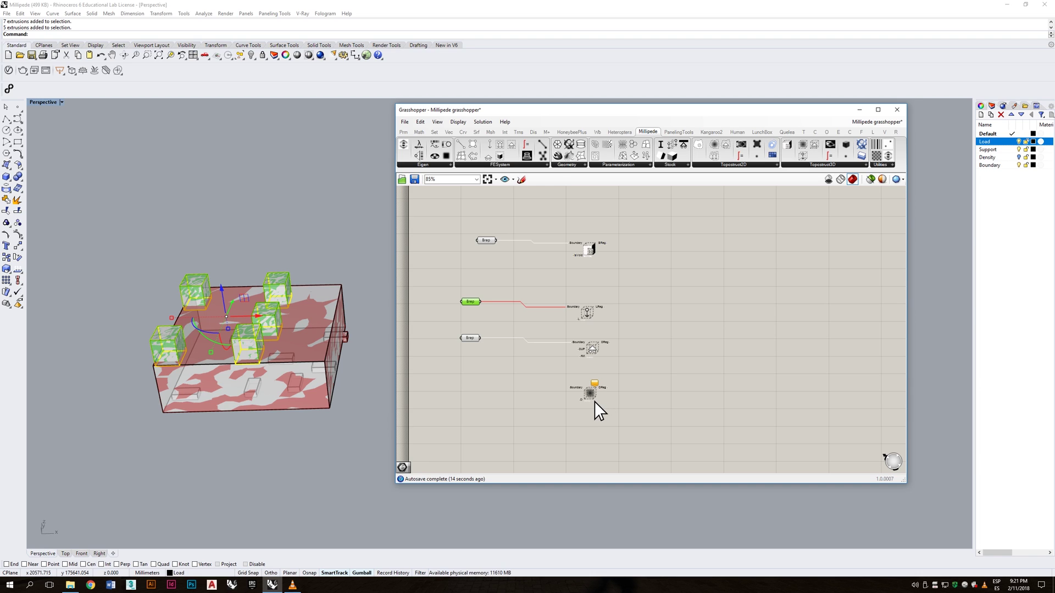
pyautogui.click(466, 394)
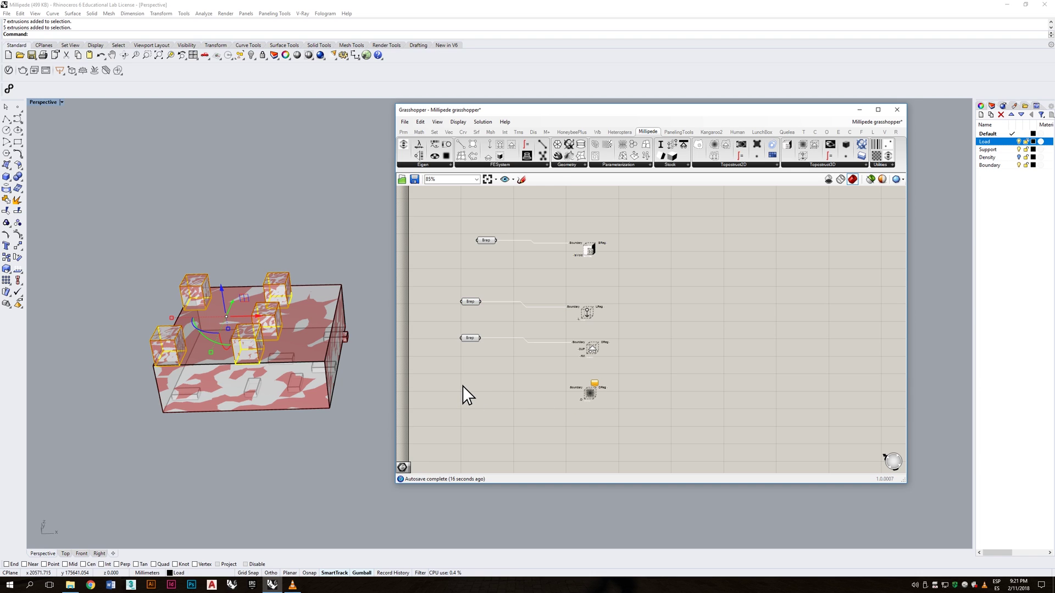
pyautogui.click(356, 242)
pyautogui.click(1018, 158)
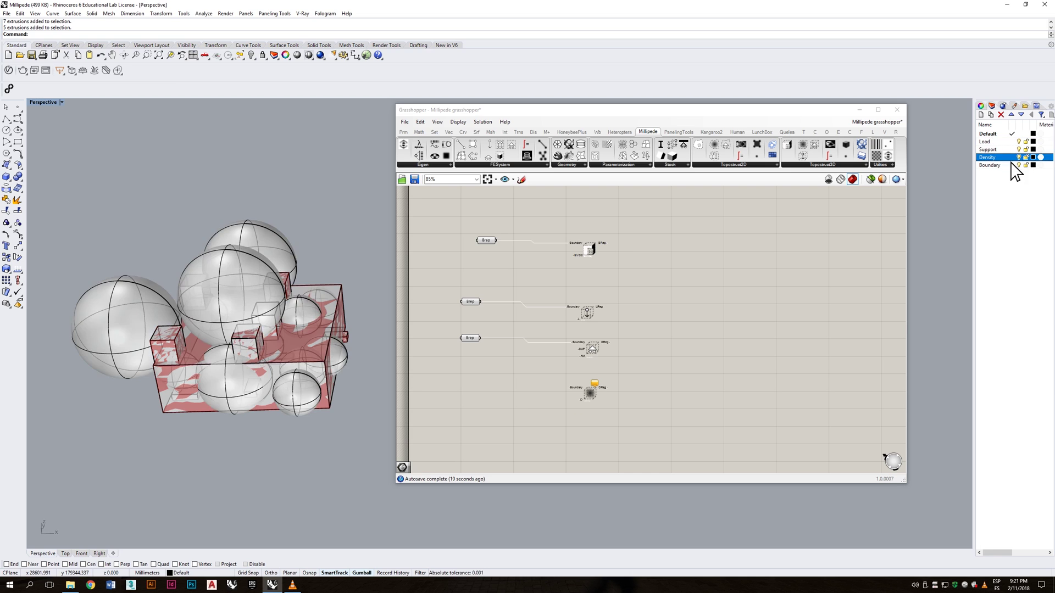
pyautogui.scroll(3, 250, 342)
pyautogui.moveTo(285, 348); pyautogui.dragTo(331, 322, button='right')
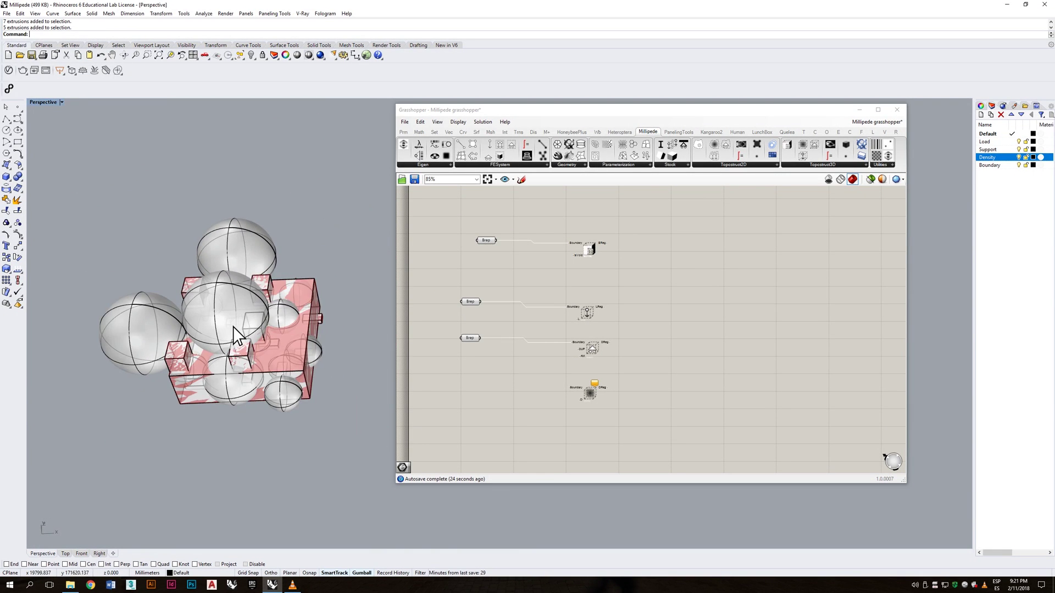
pyautogui.scroll(-3, 355, 380)
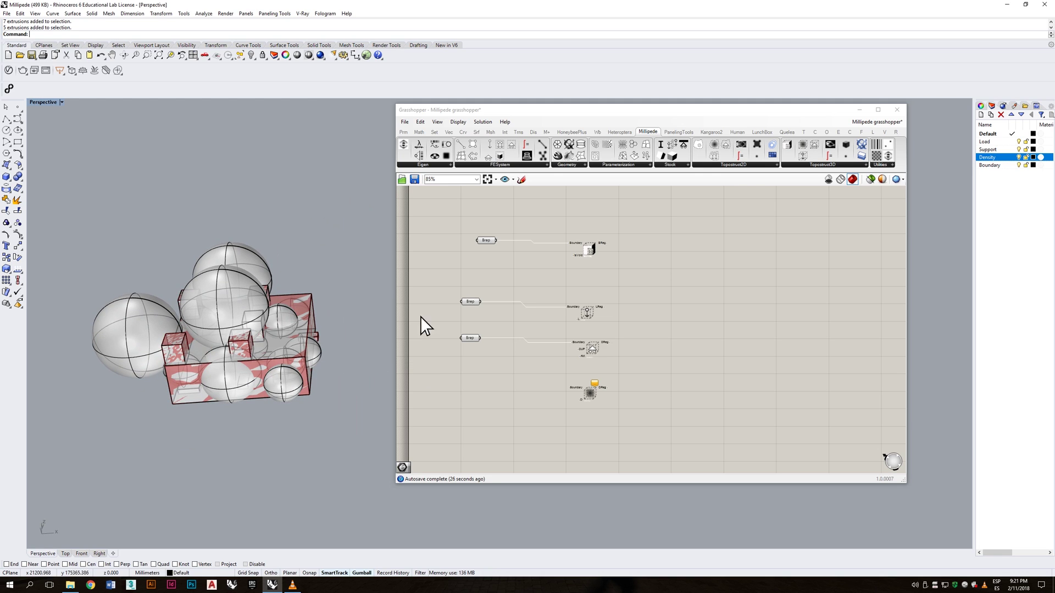
# Select all objects on the Density layer.
pyautogui.rightClick(1021, 160)
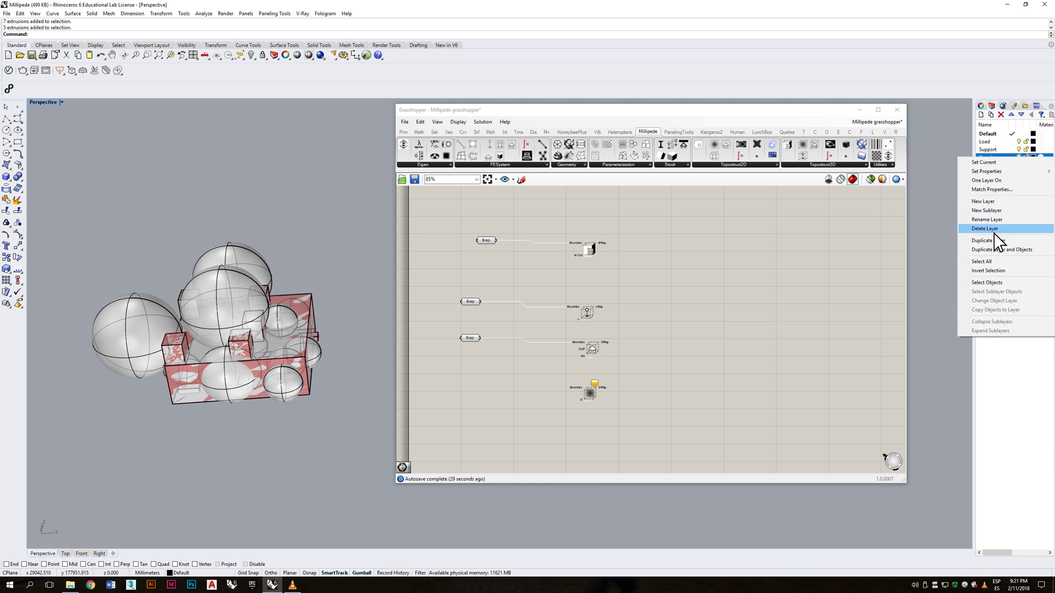
pyautogui.click(996, 263)
pyautogui.click(998, 185)
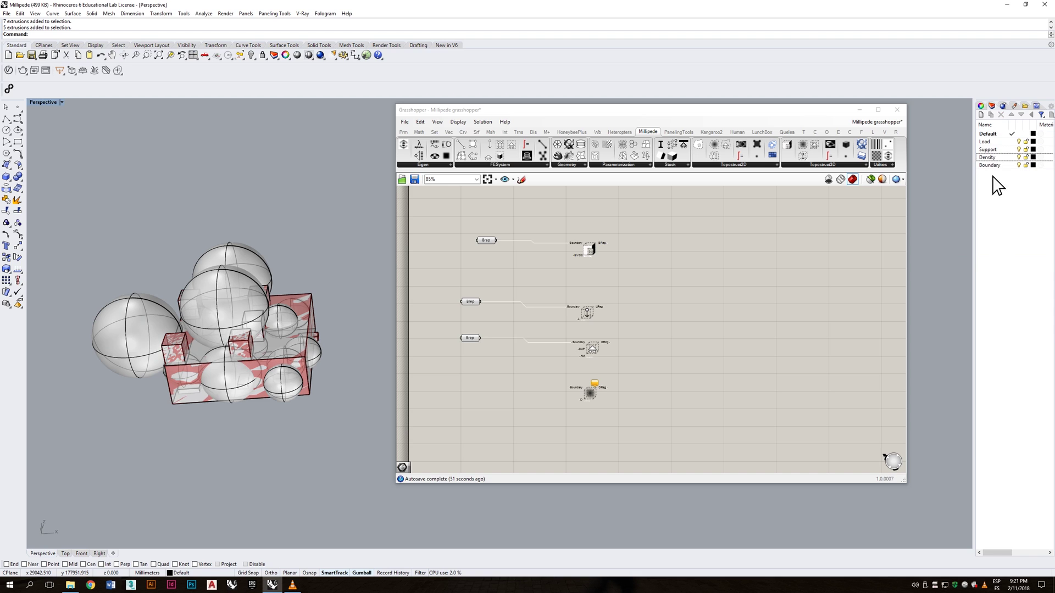
pyautogui.click(989, 160)
pyautogui.rightClick(990, 161)
pyautogui.click(1001, 290)
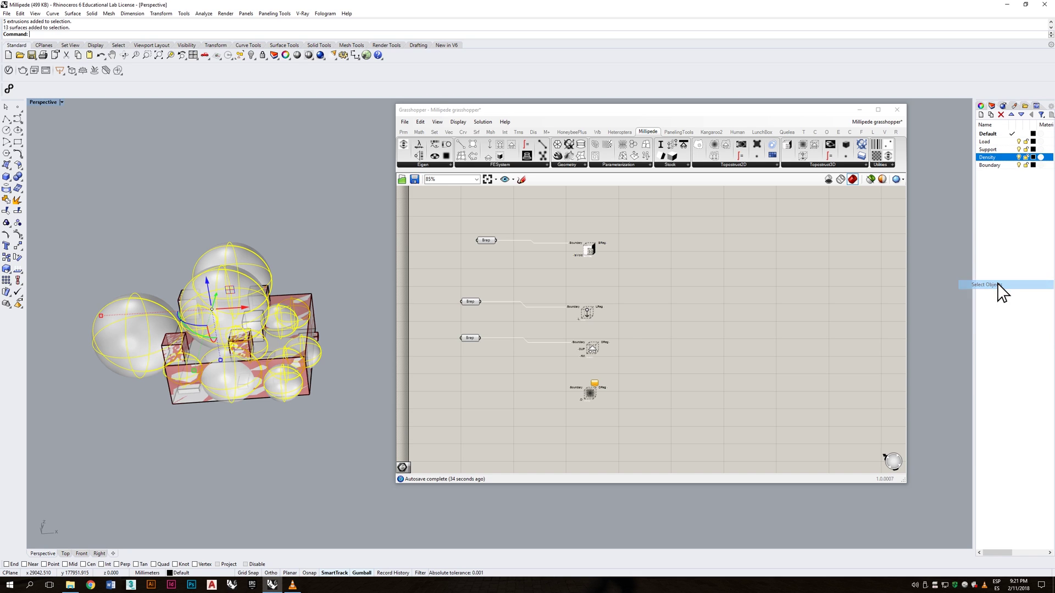
# Add a Brep parameter set to the density spheres and wire it to the Density Region's Boundary.
pyautogui.doubleClick(466, 388)
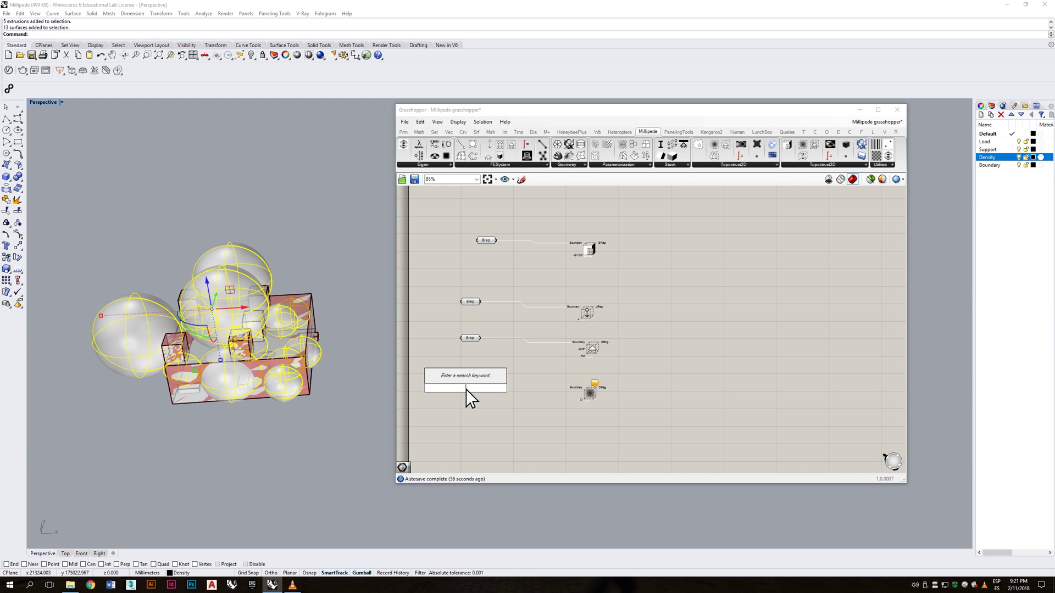
pyautogui.write('brep')
pyautogui.press('Return')
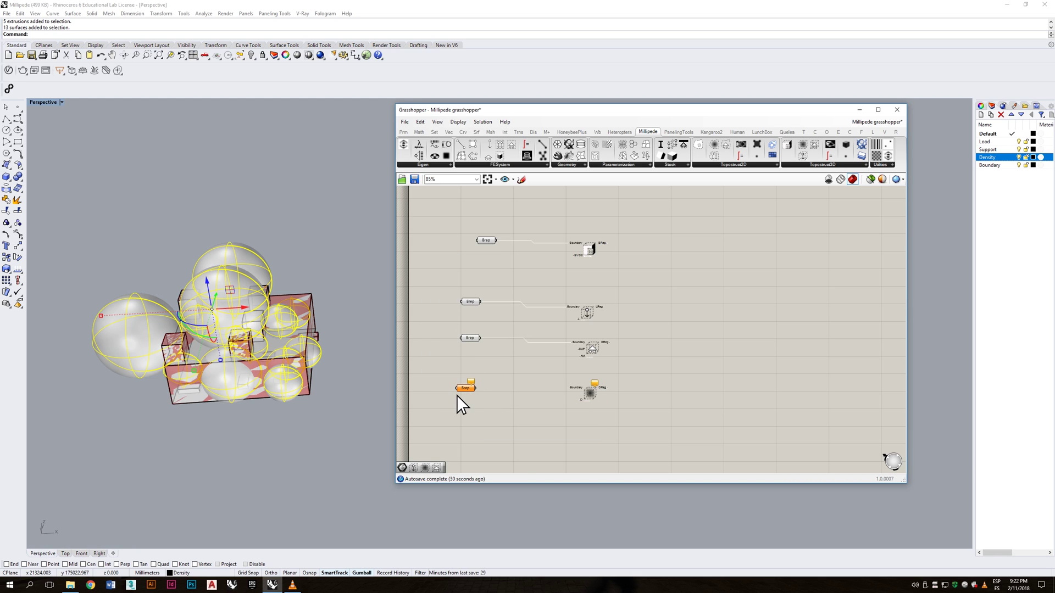
pyautogui.rightClick(467, 391)
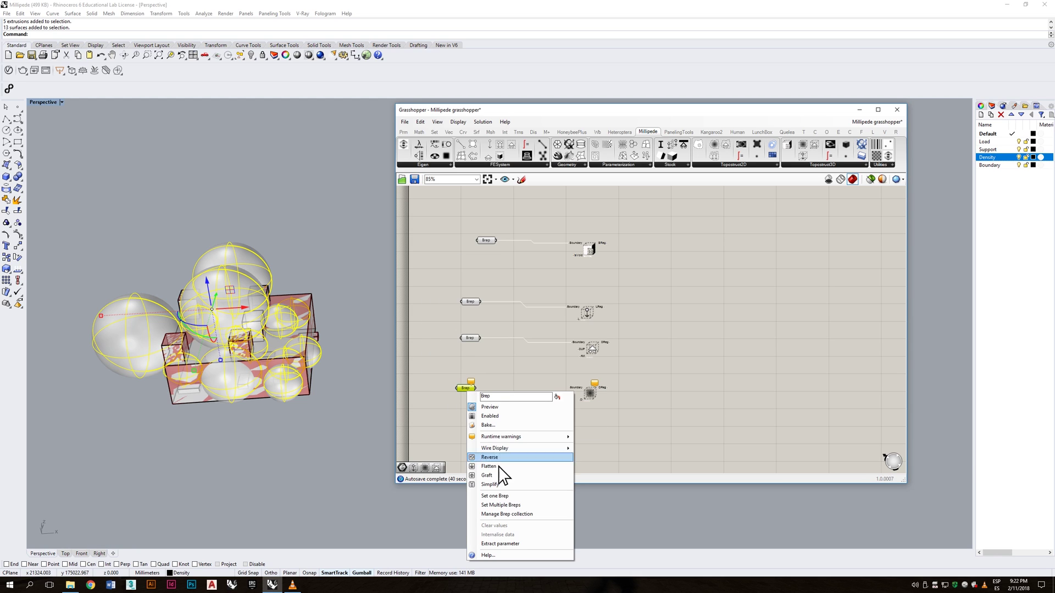
pyautogui.click(505, 507)
pyautogui.press('Return')
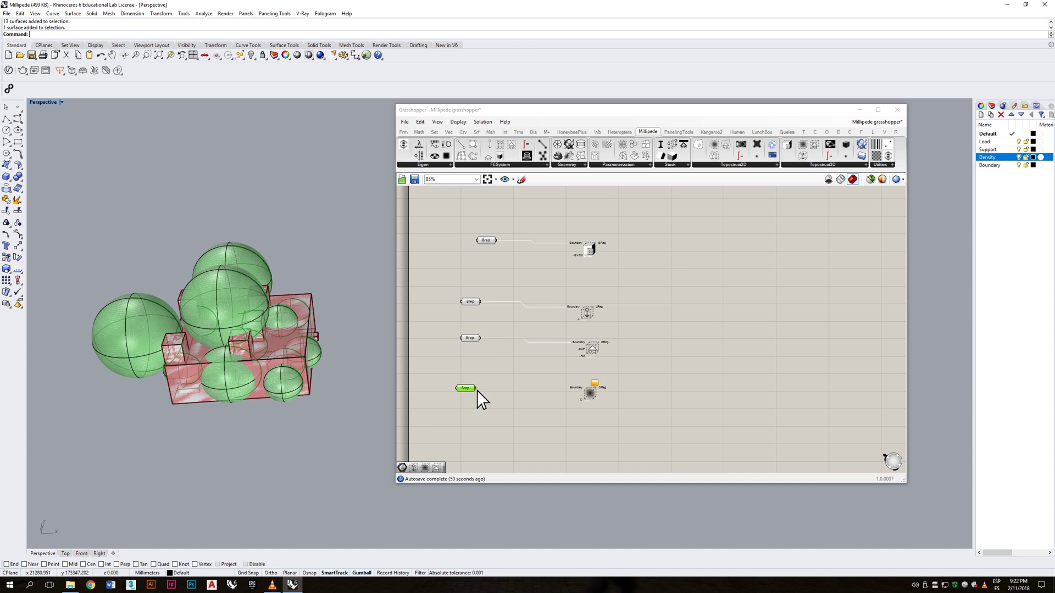
pyautogui.moveTo(475, 388); pyautogui.dragTo(572, 388)
pyautogui.click(681, 327)
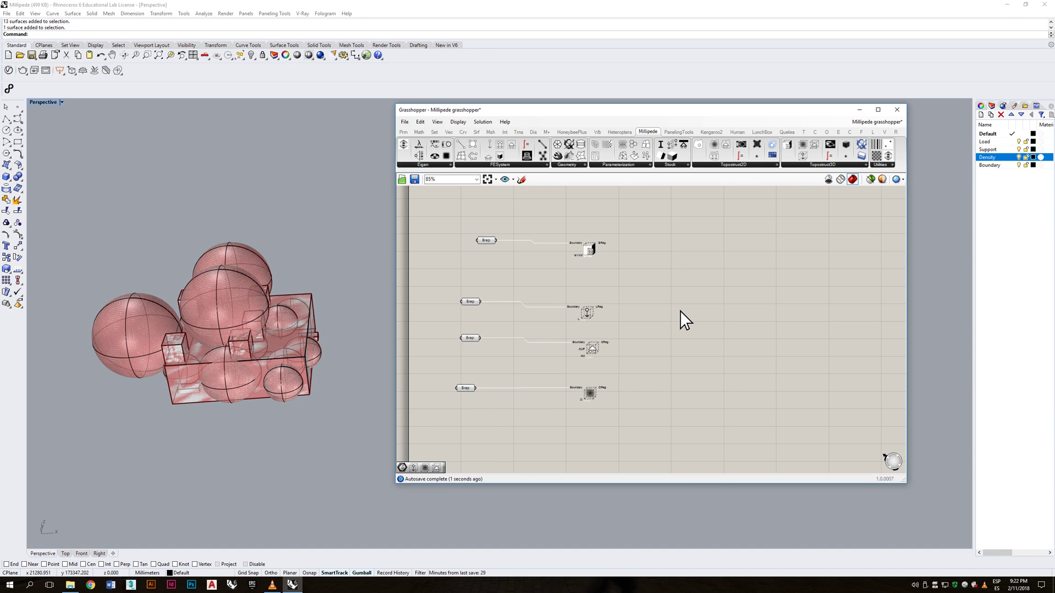
# Place a Topostruct 3D model and wire the boundary, support, load and density regions into it.
pyautogui.moveTo(321, 356)
pyautogui.mouseDown(button='right')
pyautogui.moveTo(314, 337)
pyautogui.moveTo(304, 361)
pyautogui.mouseUp(button='right')
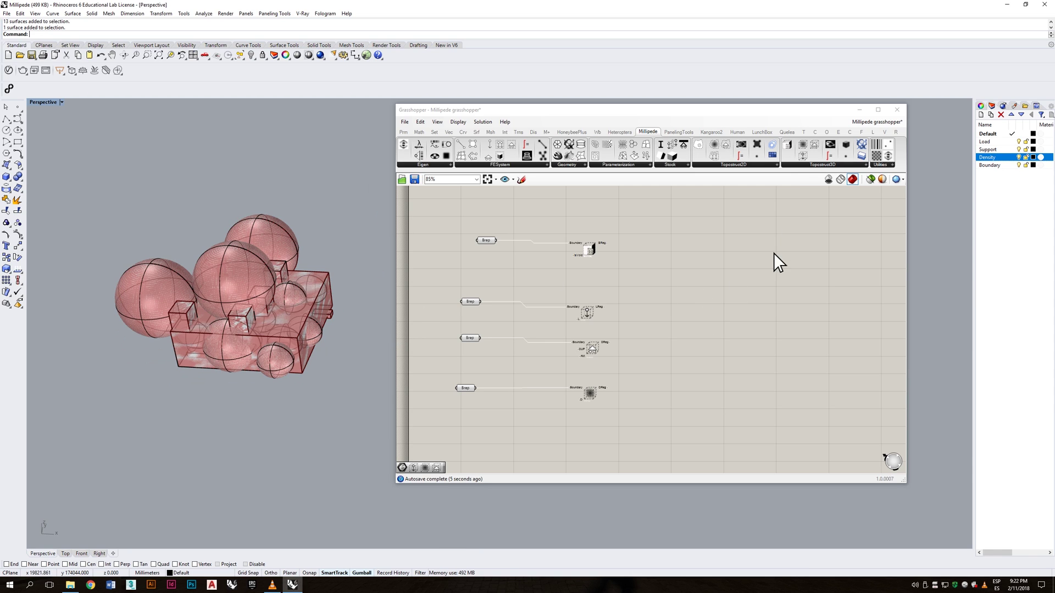
pyautogui.click(813, 164)
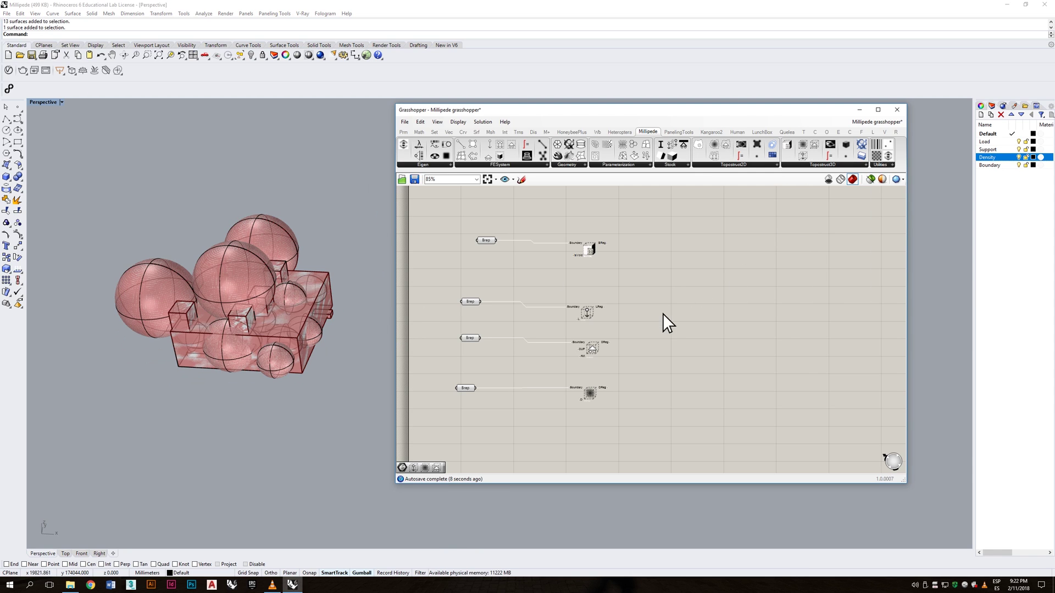
pyautogui.click(696, 331)
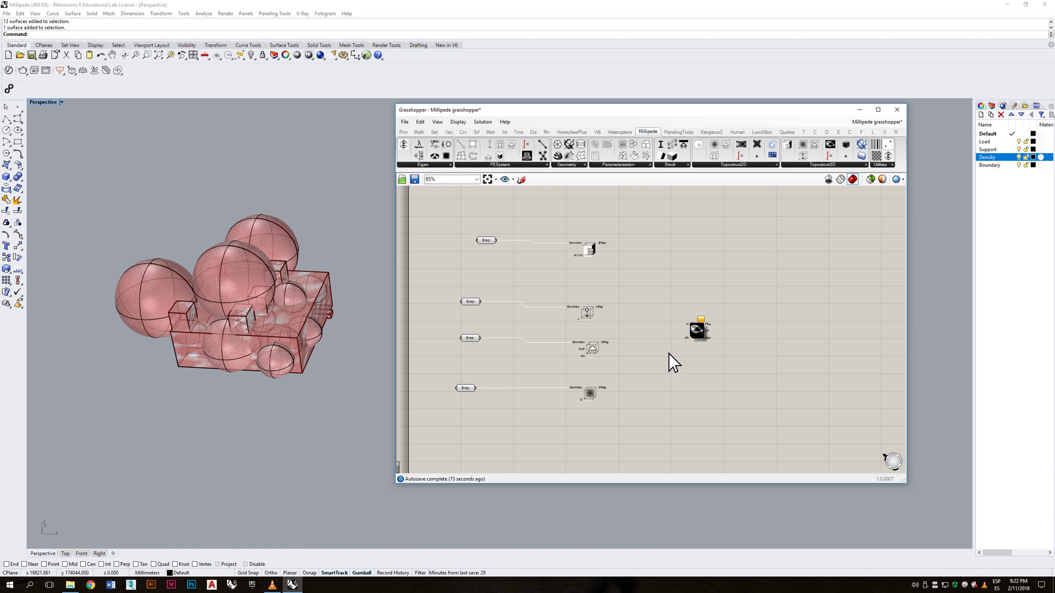
pyautogui.moveTo(609, 242); pyautogui.dragTo(691, 325)
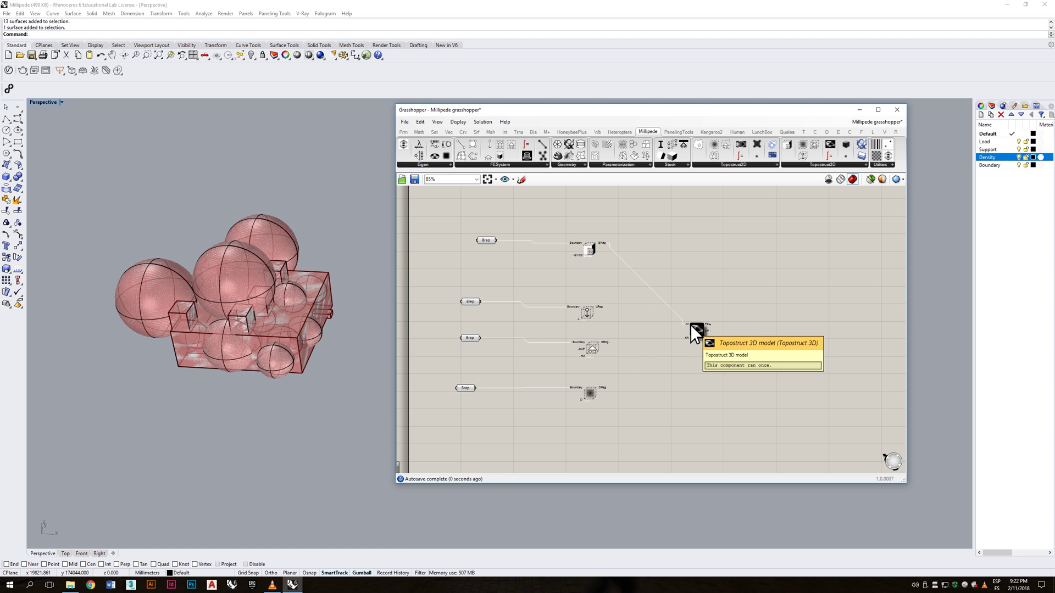
pyautogui.moveTo(605, 307); pyautogui.dragTo(688, 326)
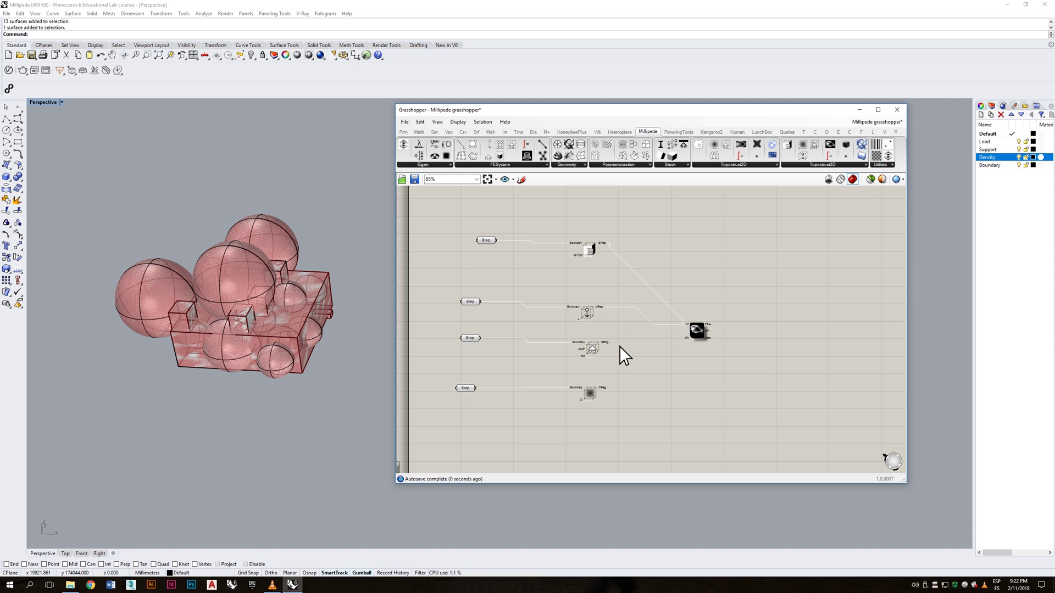
pyautogui.moveTo(610, 343); pyautogui.dragTo(688, 326)
pyautogui.moveTo(605, 388); pyautogui.dragTo(685, 326)
# Place a Topostruct 3D solver and feed the 3D model into its FE input.
pyautogui.click(819, 166)
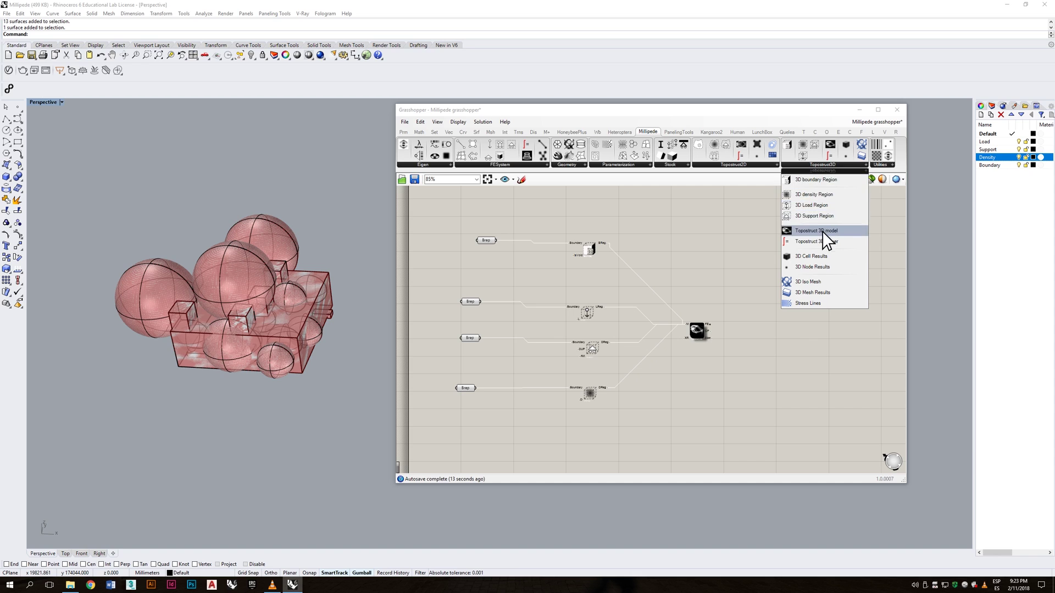
pyautogui.click(836, 245)
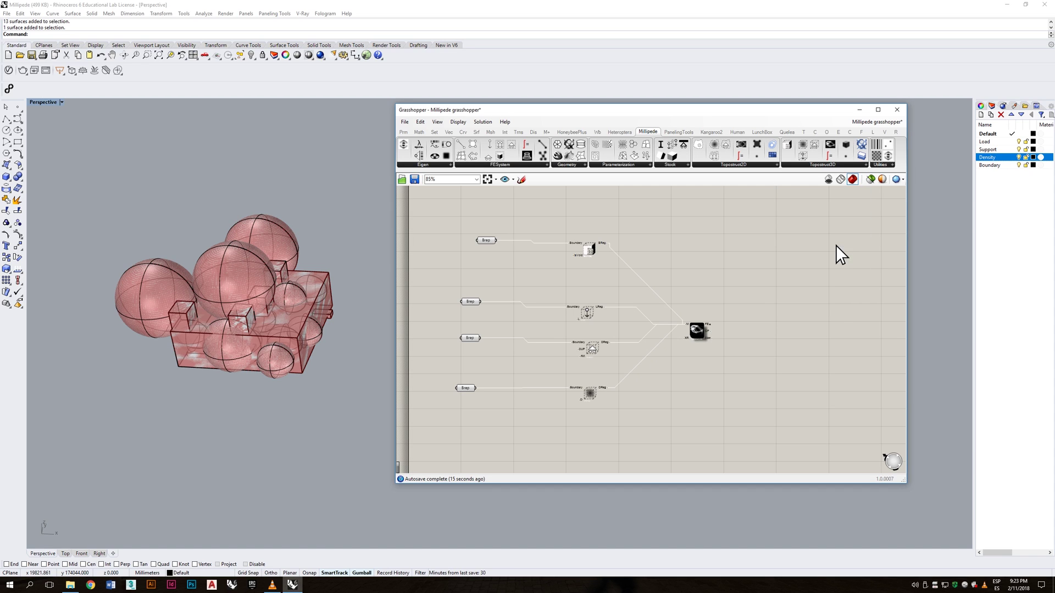
pyautogui.click(767, 341)
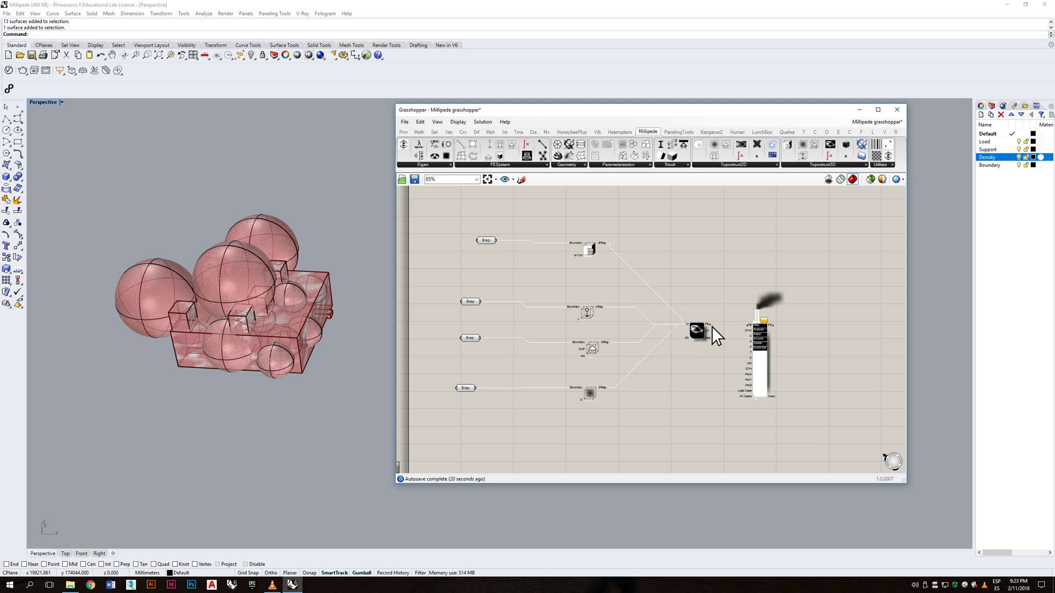
pyautogui.moveTo(731, 327); pyautogui.dragTo(747, 328)
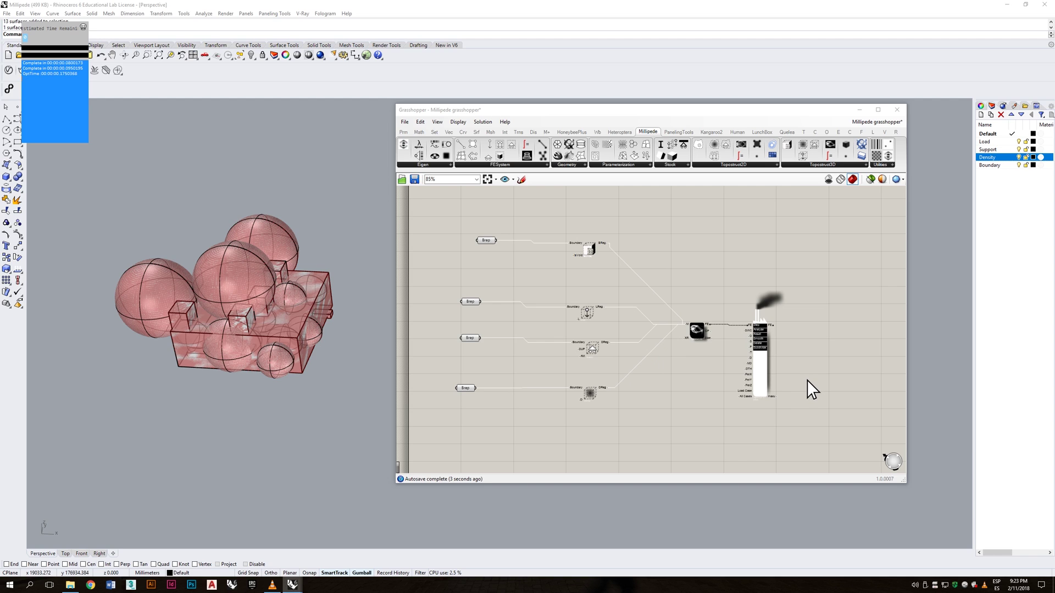
# Add a 3D Iso Mesh component fed by the solver's FE result and iso values.
pyautogui.click(844, 164)
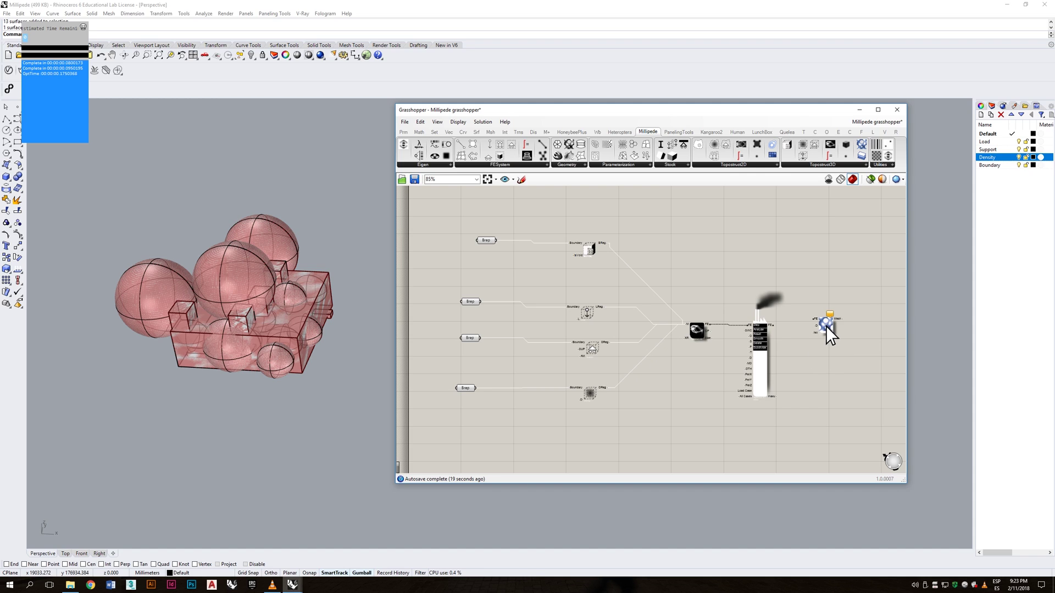
pyautogui.moveTo(773, 326); pyautogui.dragTo(817, 319)
pyautogui.click(825, 326)
pyautogui.moveTo(776, 397); pyautogui.dragTo(815, 338)
pyautogui.doubleClick(660, 399)
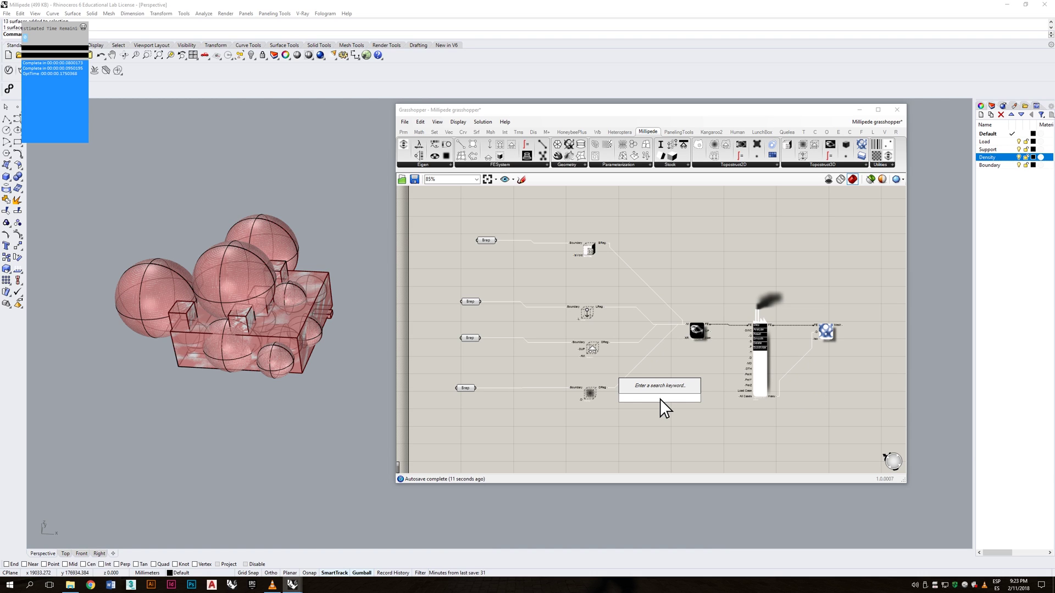
# Create five number sliders set to 25, 1.00, 1.00, 1.00 and 0.50.
pyautogui.write('25')
pyautogui.press('Return')
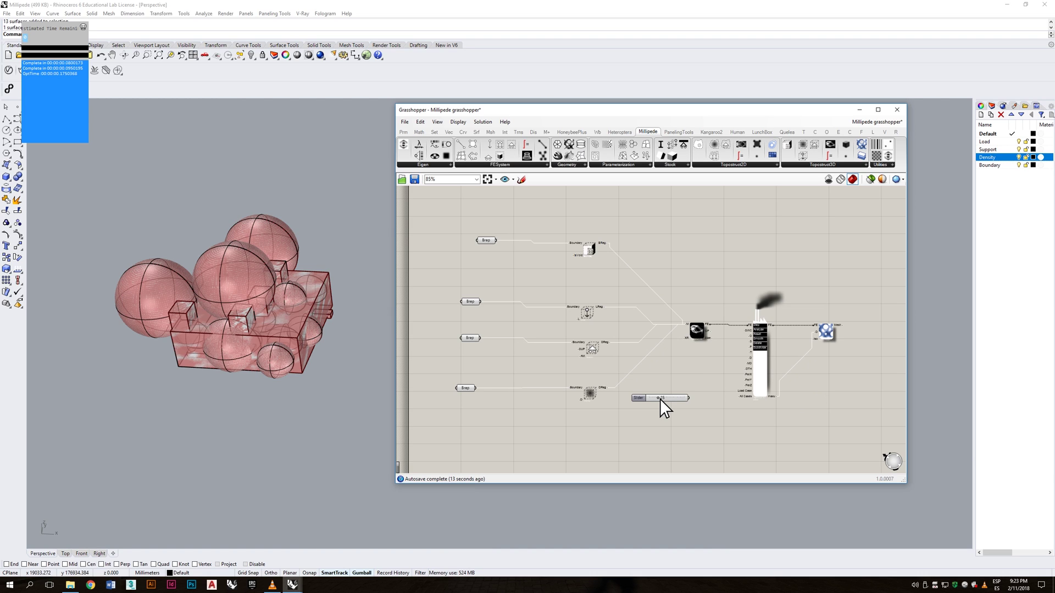
pyautogui.doubleClick(660, 412)
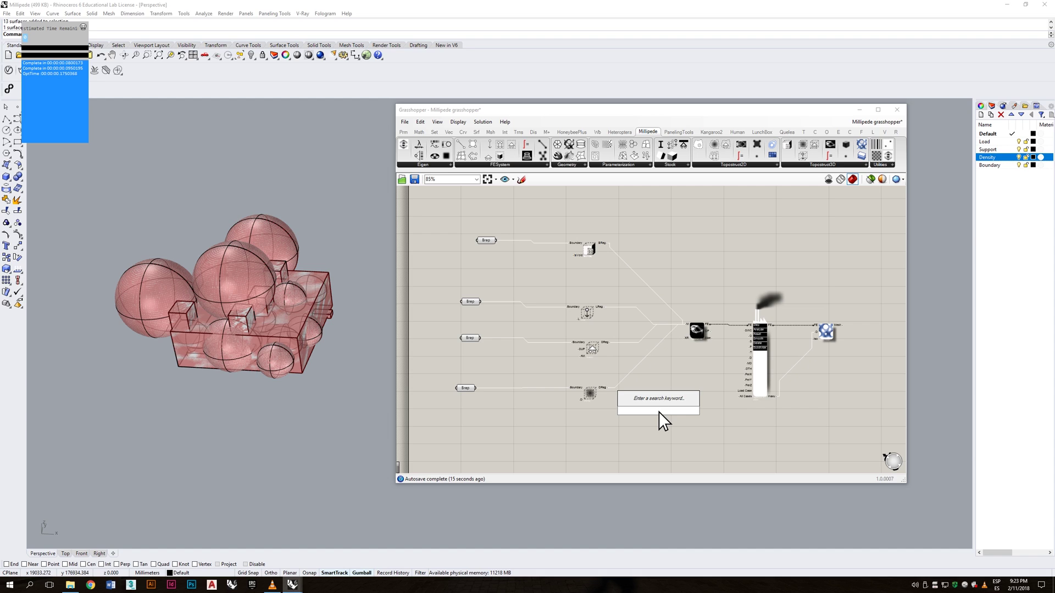
pyautogui.write('1.00')
pyautogui.press('Return')
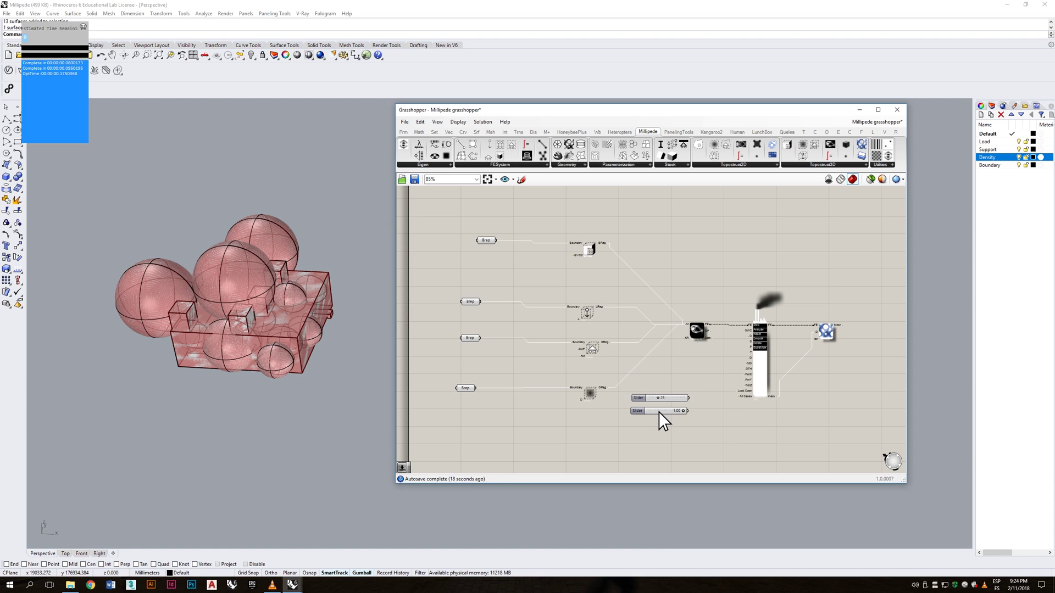
pyautogui.doubleClick(655, 423)
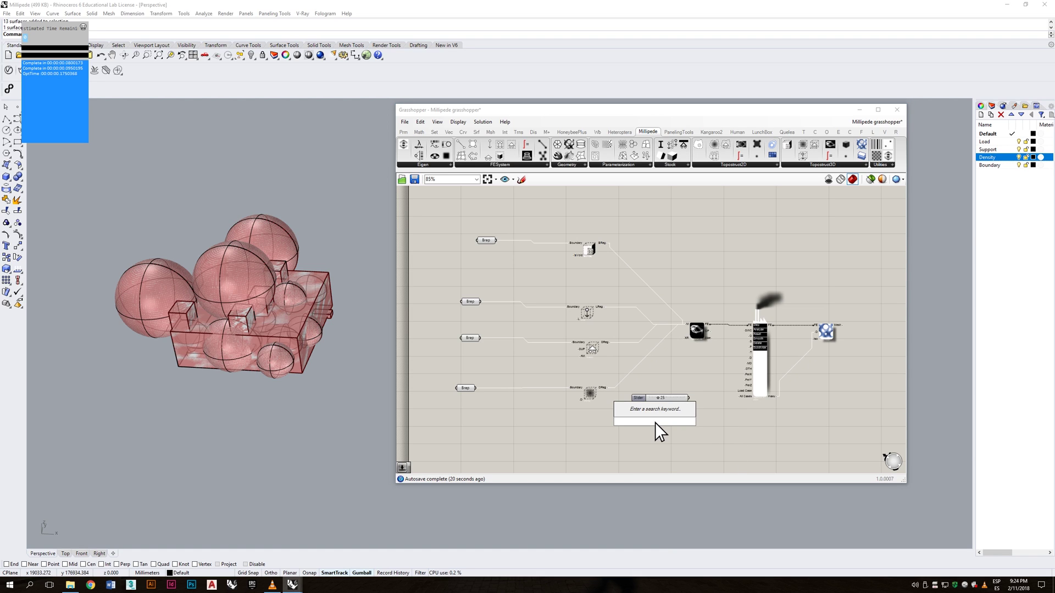
pyautogui.write('1.0')
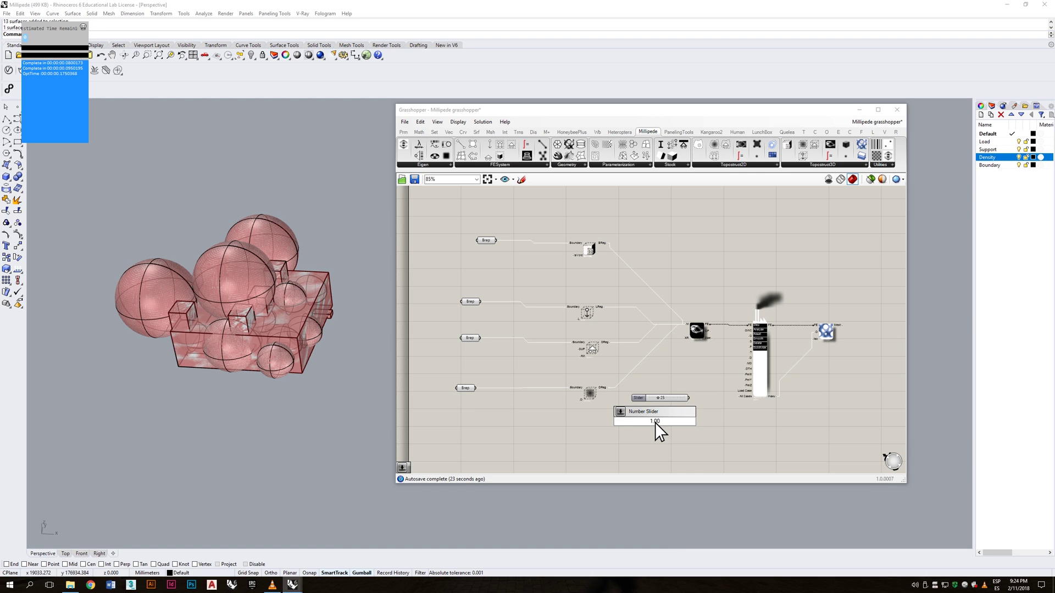
pyautogui.press('Return')
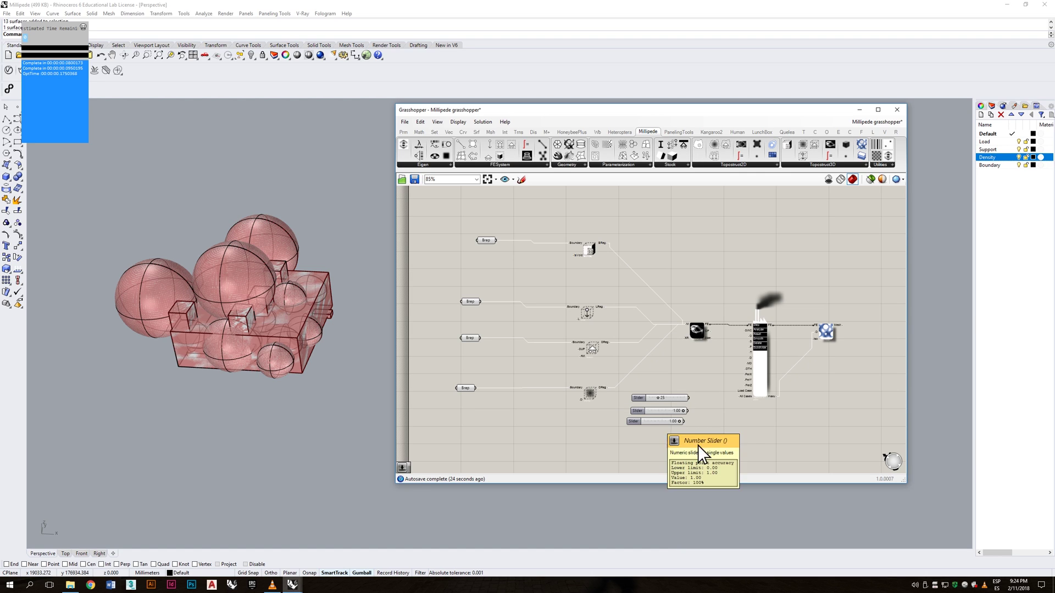
pyautogui.doubleClick(655, 437)
pyautogui.write('1.0')
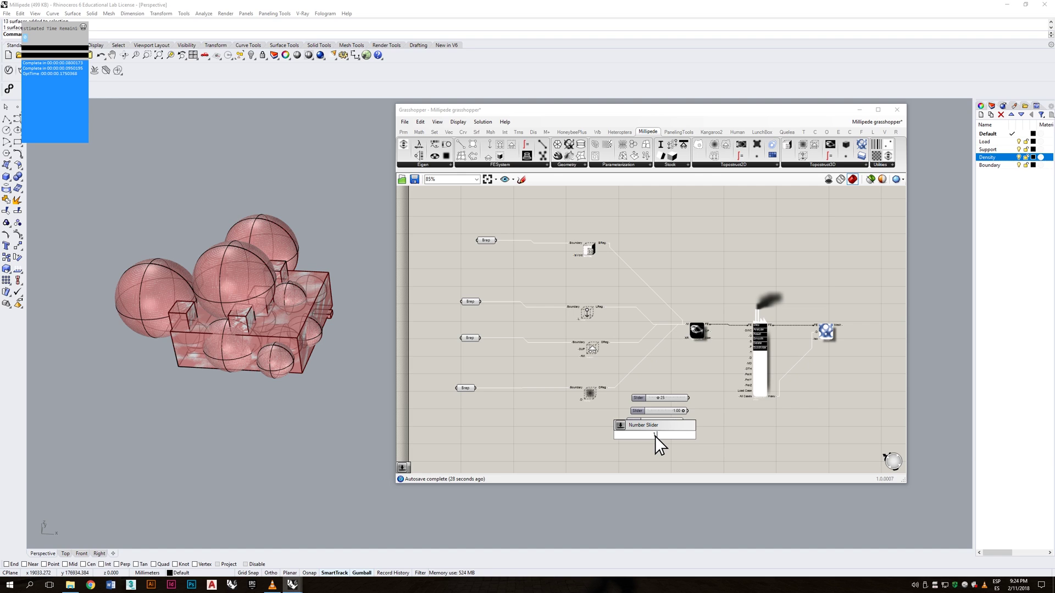
pyautogui.press('Return')
pyautogui.doubleClick(652, 447)
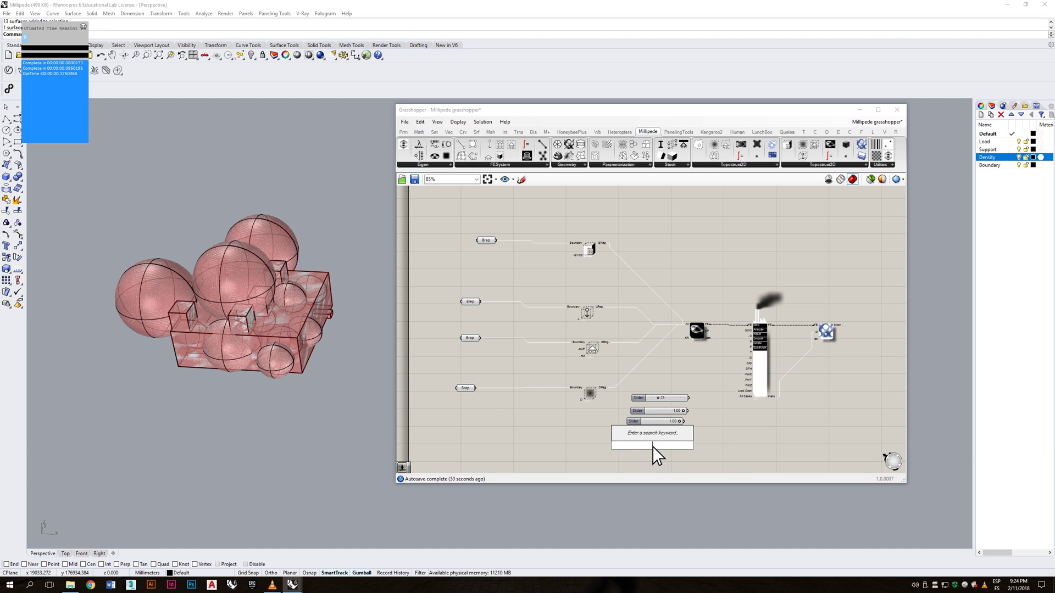
pyautogui.write('0')
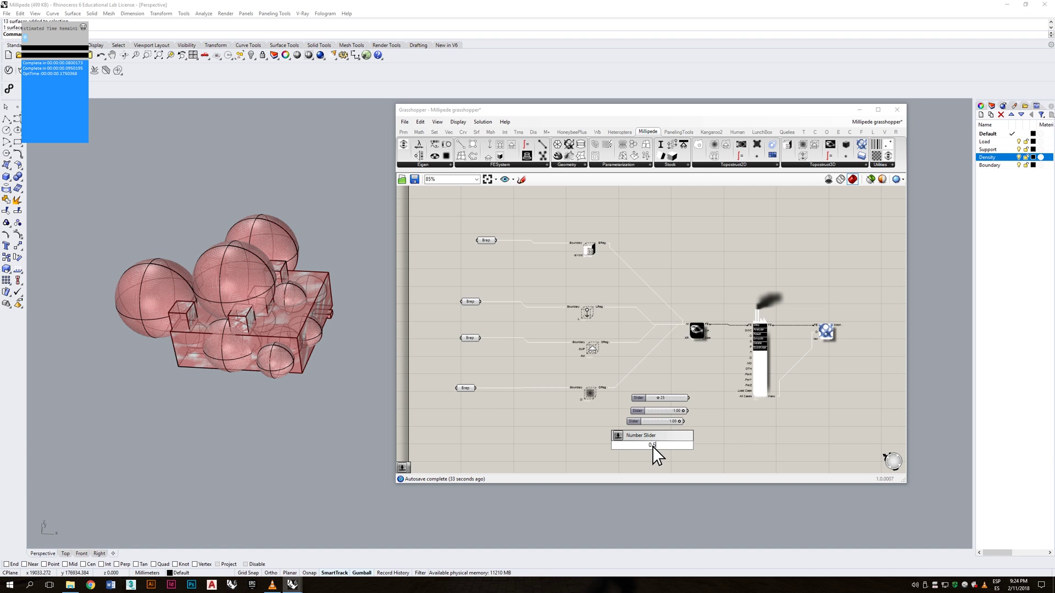
pyautogui.write('.5')
pyautogui.press('Return')
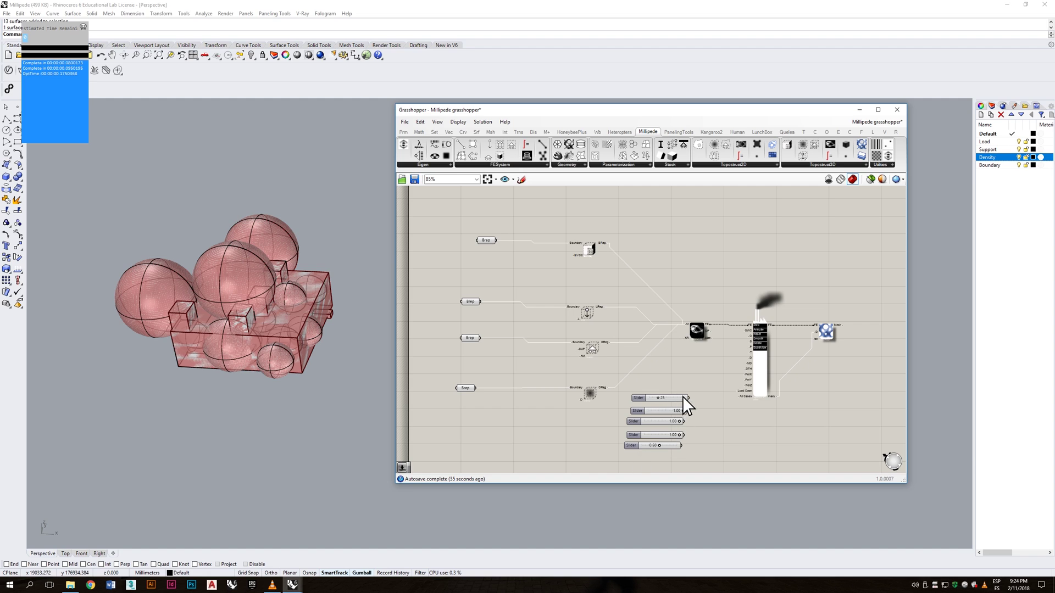
# Disable the solver and wire the 25 slider as Self Weight Coefficient and another as Optimisation Iterations.
pyautogui.moveTo(690, 398); pyautogui.dragTo(744, 328)
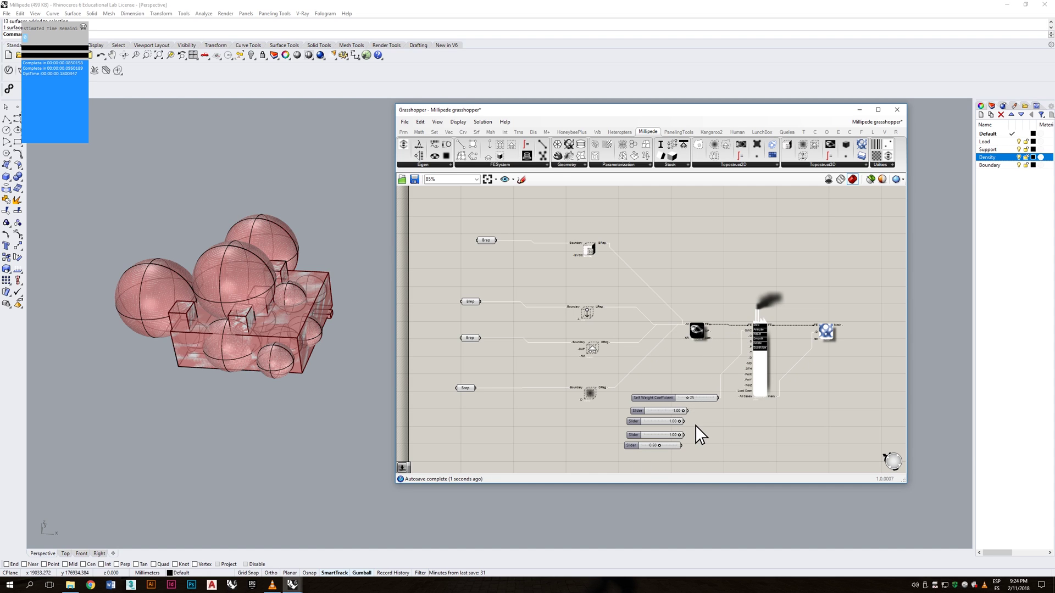
pyautogui.rightClick(761, 381)
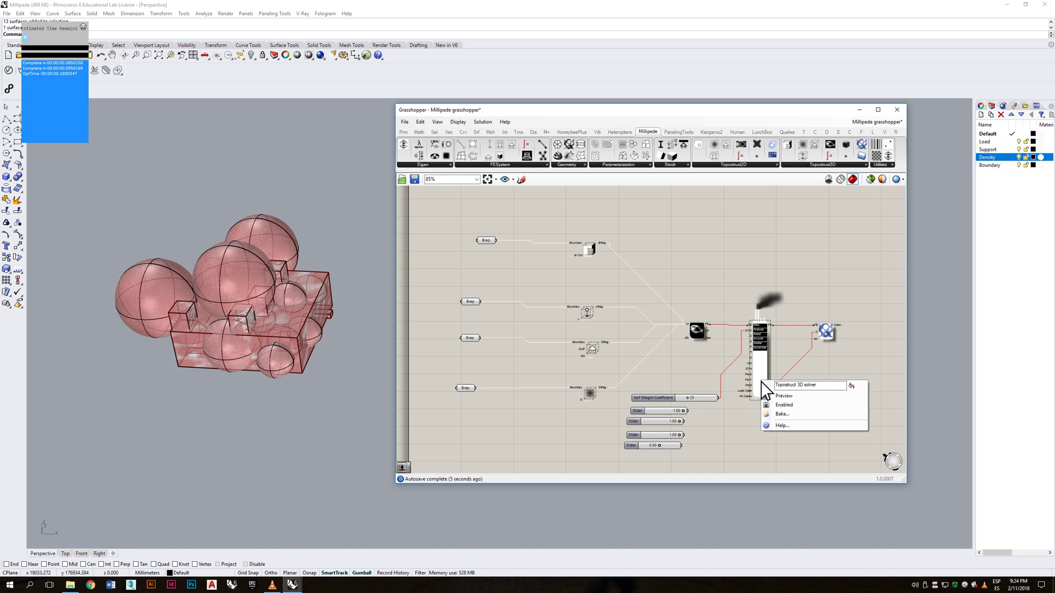
pyautogui.click(784, 405)
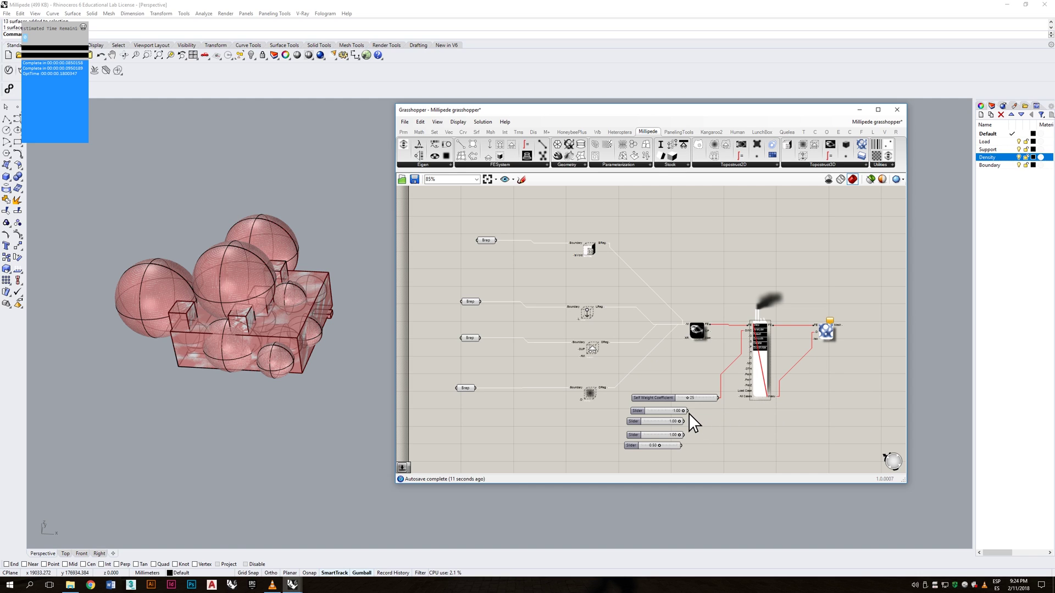
pyautogui.moveTo(688, 413); pyautogui.dragTo(750, 337)
pyautogui.moveTo(698, 398); pyautogui.dragTo(748, 343)
pyautogui.click(661, 421)
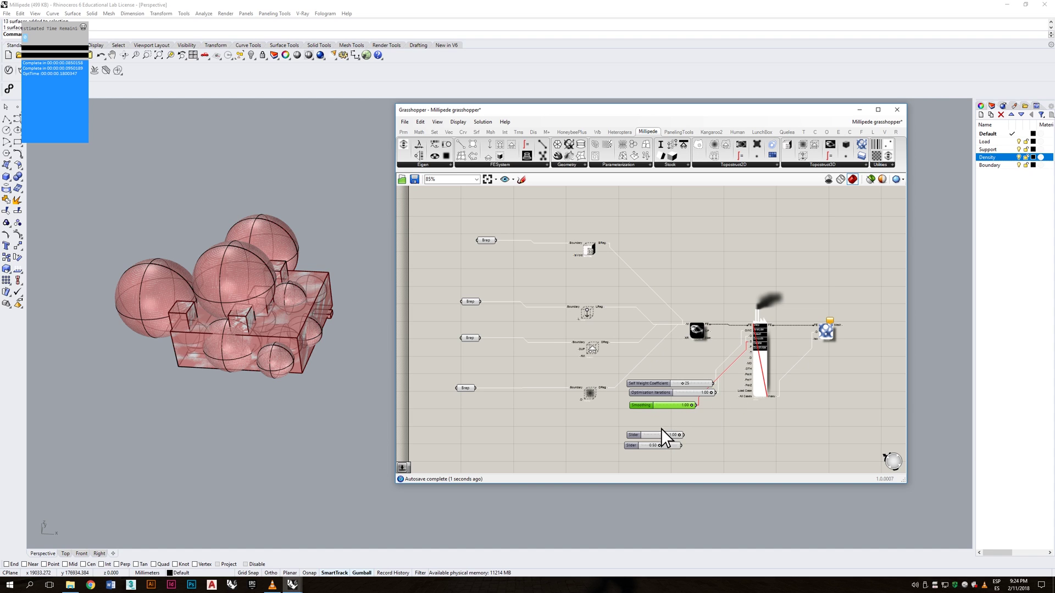
# Wire the remaining sliders as Smoothing, Target Density and Initial Densities (0.50), lined up in a column.
pyautogui.moveTo(670, 403); pyautogui.dragTo(694, 402)
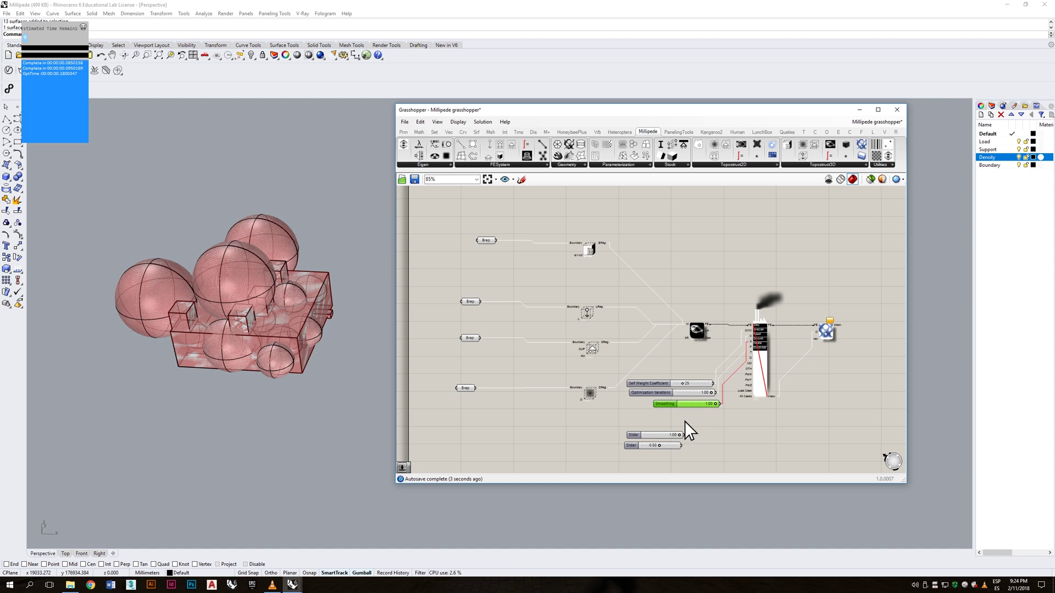
pyautogui.moveTo(657, 434); pyautogui.dragTo(664, 422)
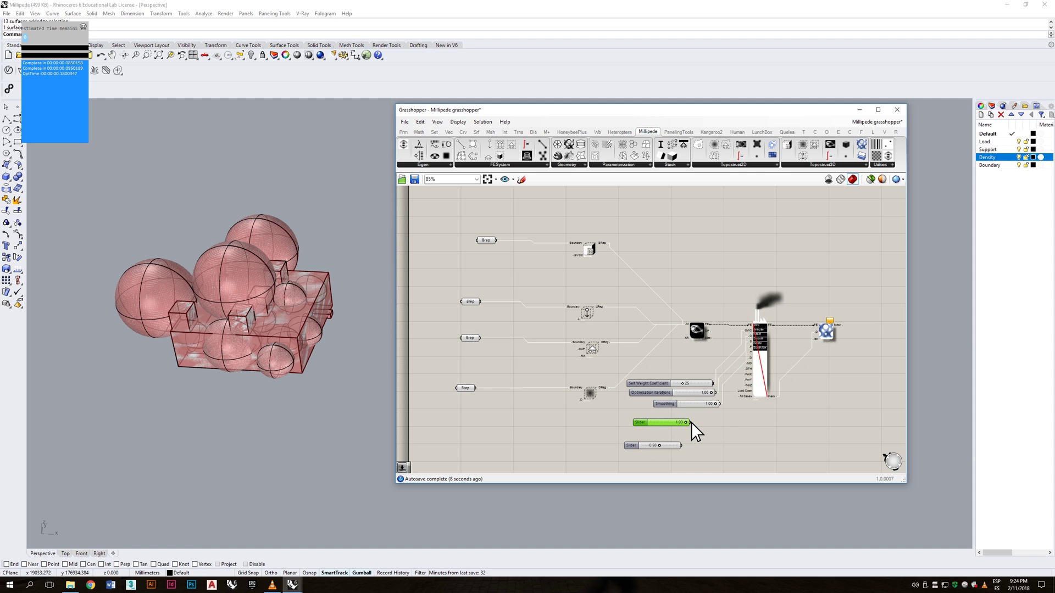
pyautogui.moveTo(692, 423); pyautogui.dragTo(747, 360)
pyautogui.click(678, 446)
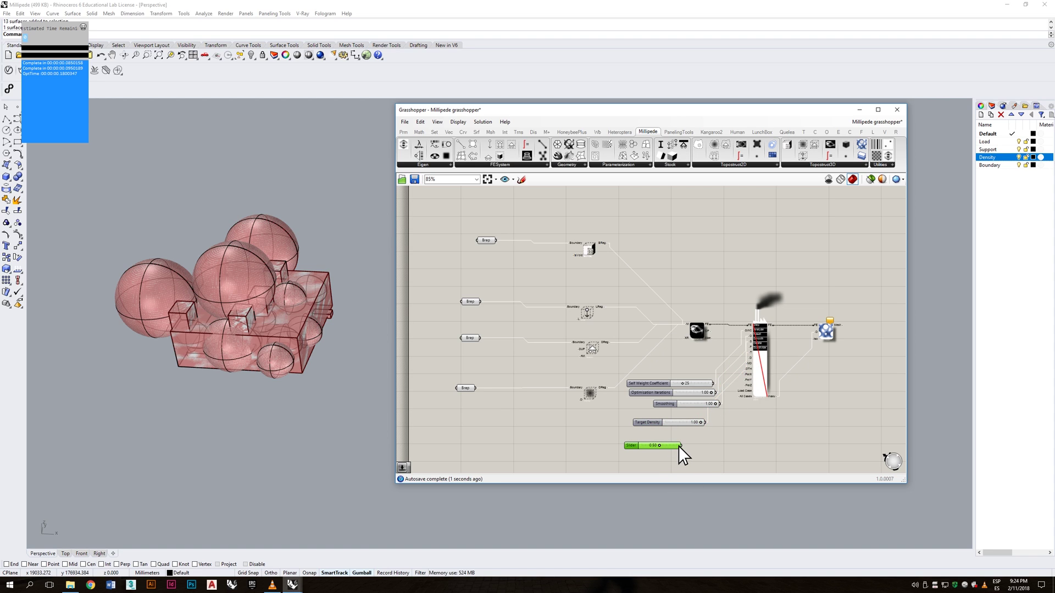
pyautogui.moveTo(681, 445); pyautogui.dragTo(749, 365)
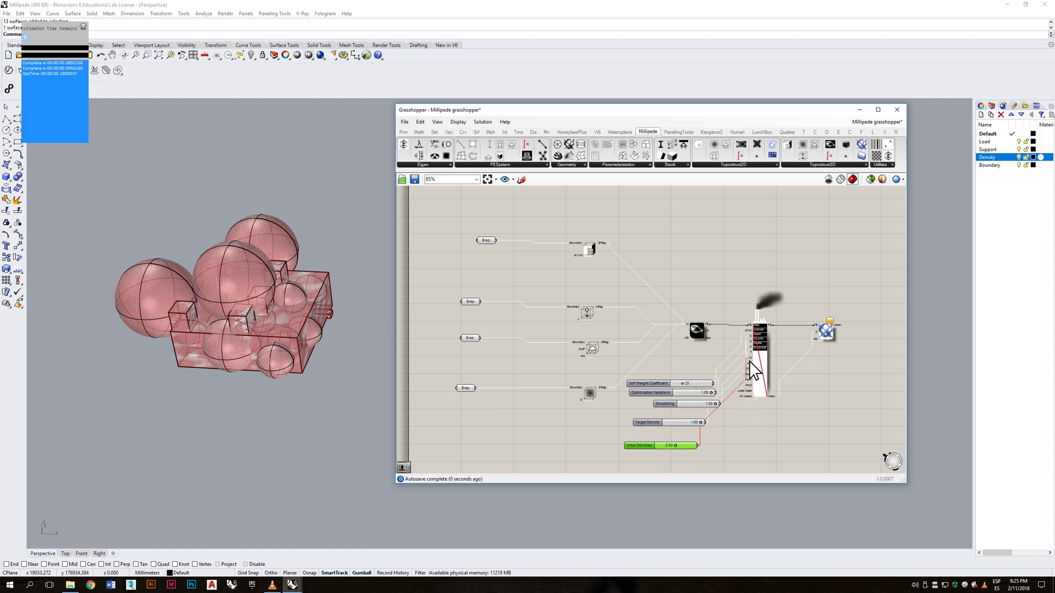
pyautogui.moveTo(660, 446); pyautogui.dragTo(693, 425)
pyautogui.click(754, 434)
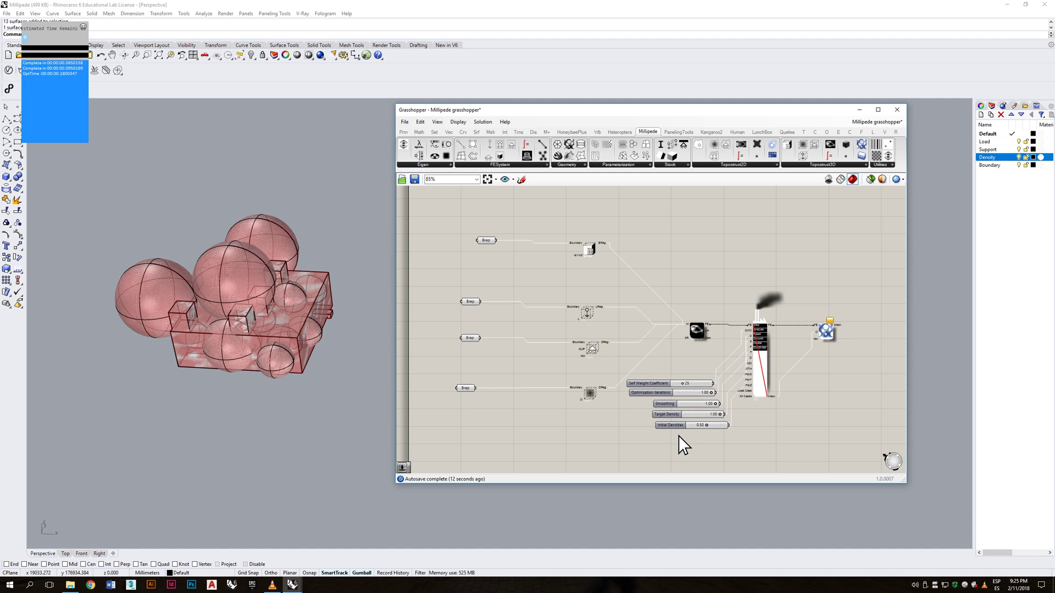
# Switch the Perspective viewport to Wireframe display.
pyautogui.rightClick(760, 375)
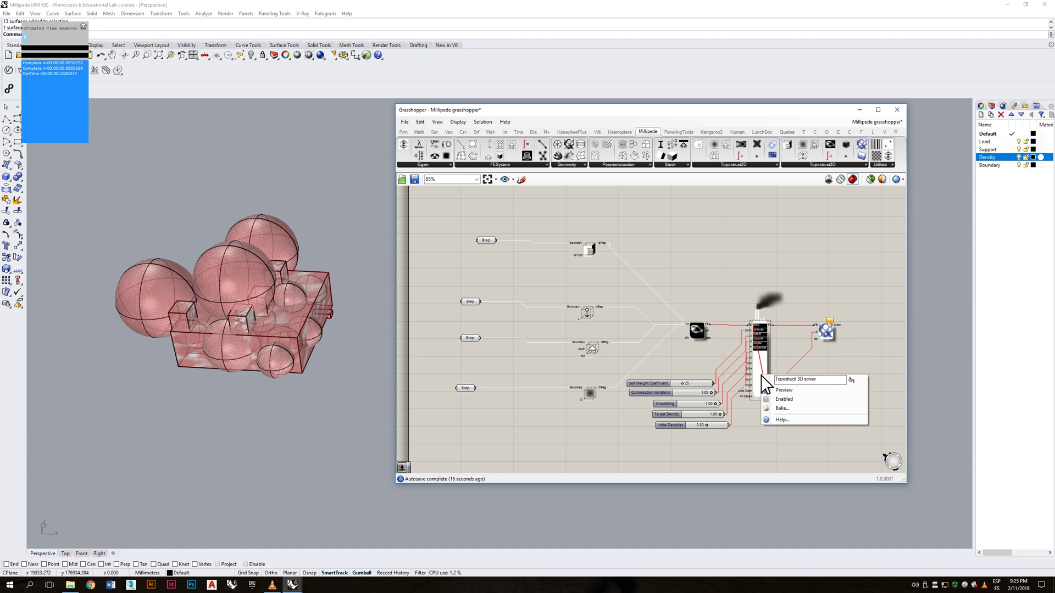
pyautogui.click(784, 399)
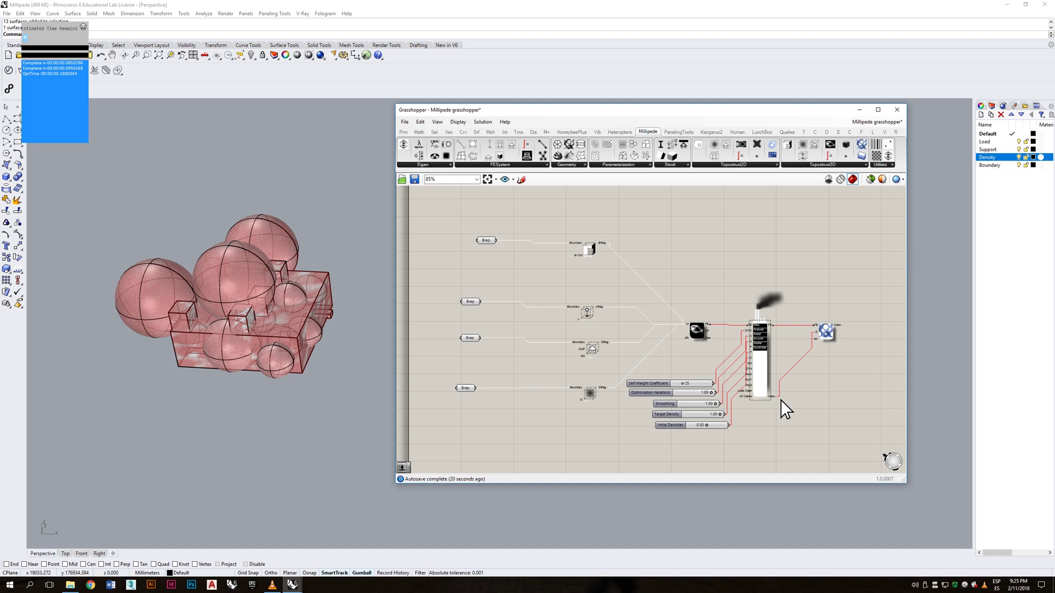
pyautogui.click(767, 431)
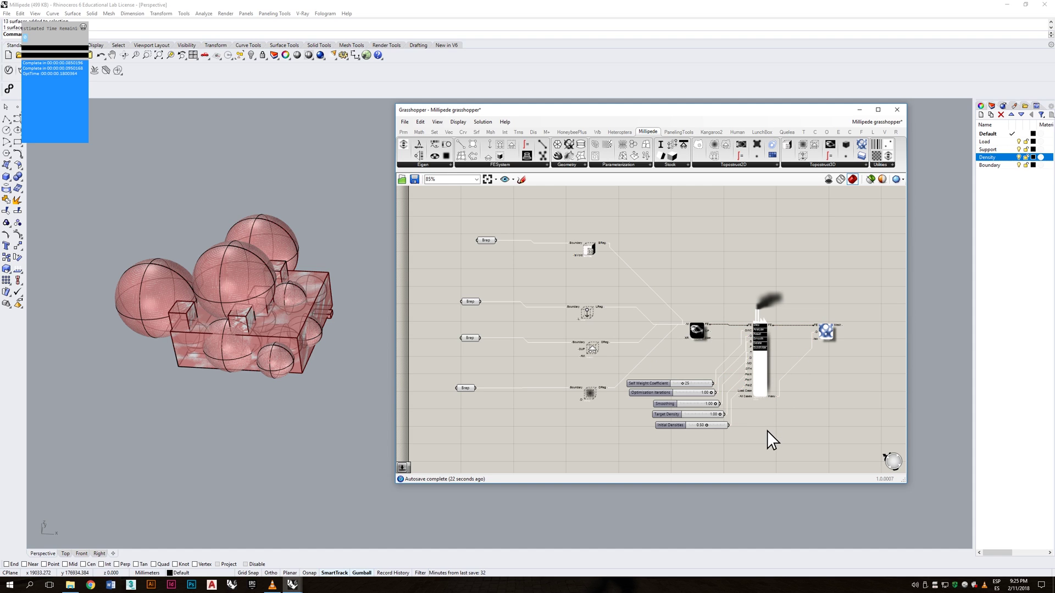
pyautogui.click(823, 336)
pyautogui.click(828, 364)
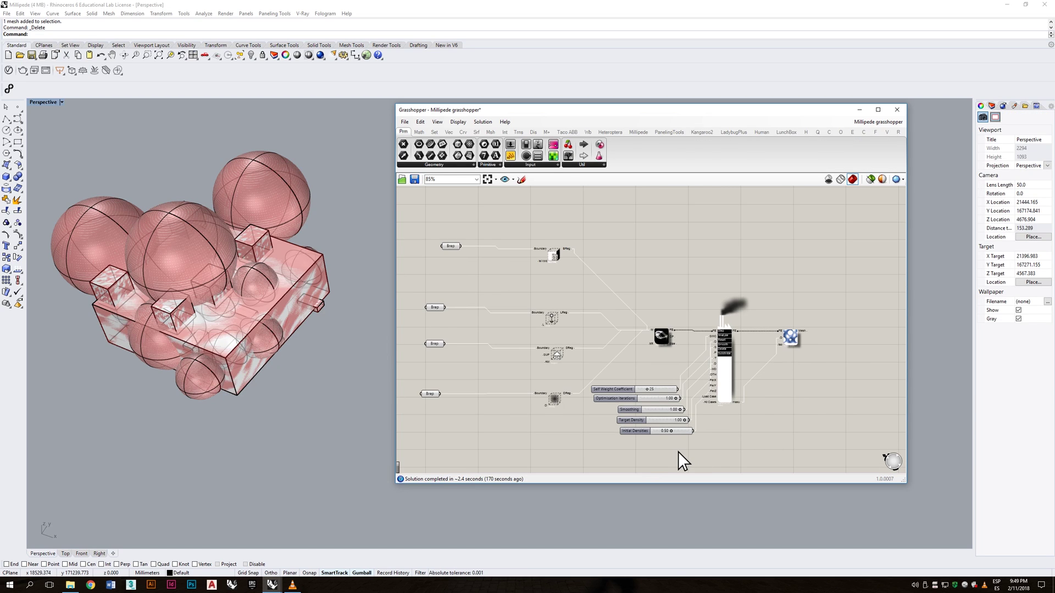
pyautogui.click(48, 103)
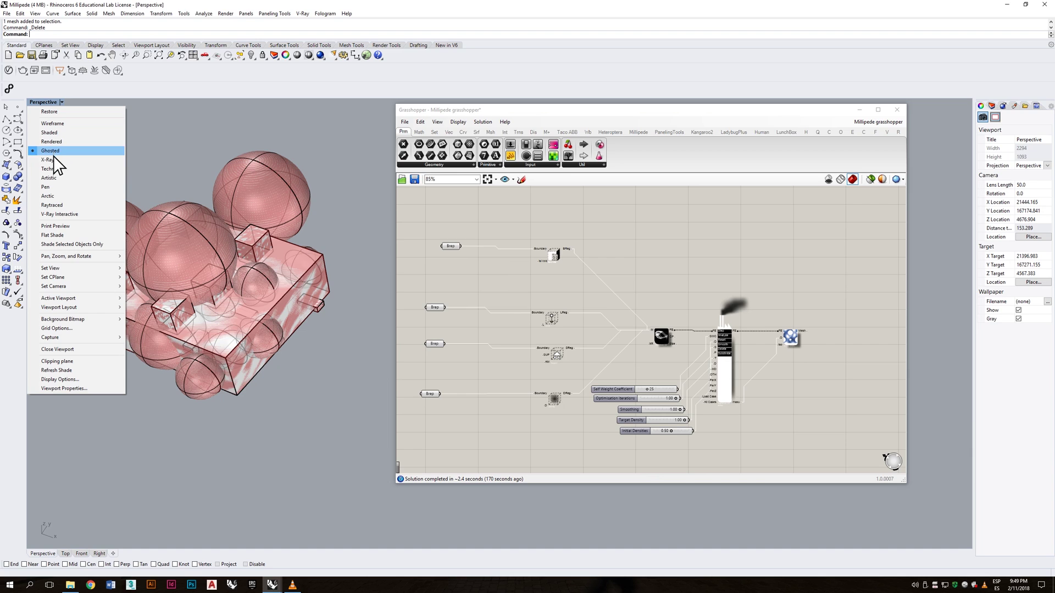
pyautogui.click(58, 124)
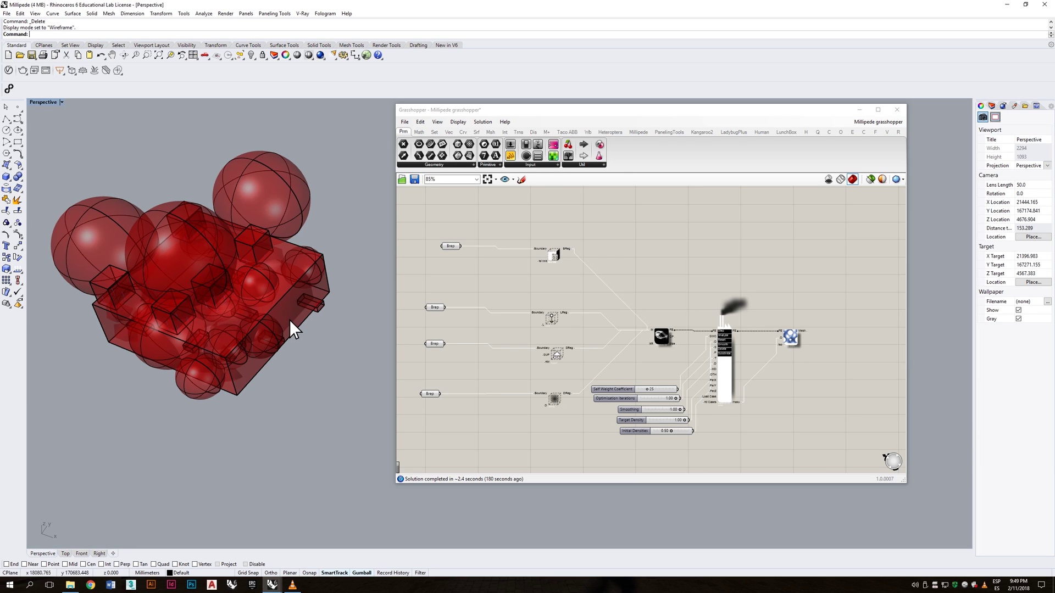
# Colour the 3D Iso Mesh preview by DEFLECTION.
pyautogui.rightClick(790, 337)
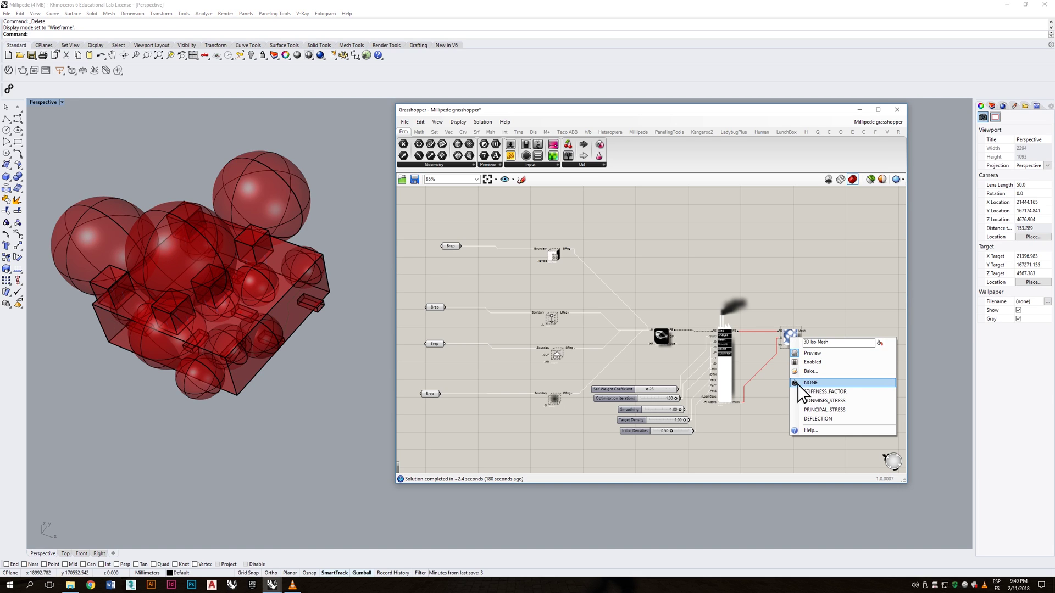
pyautogui.click(810, 419)
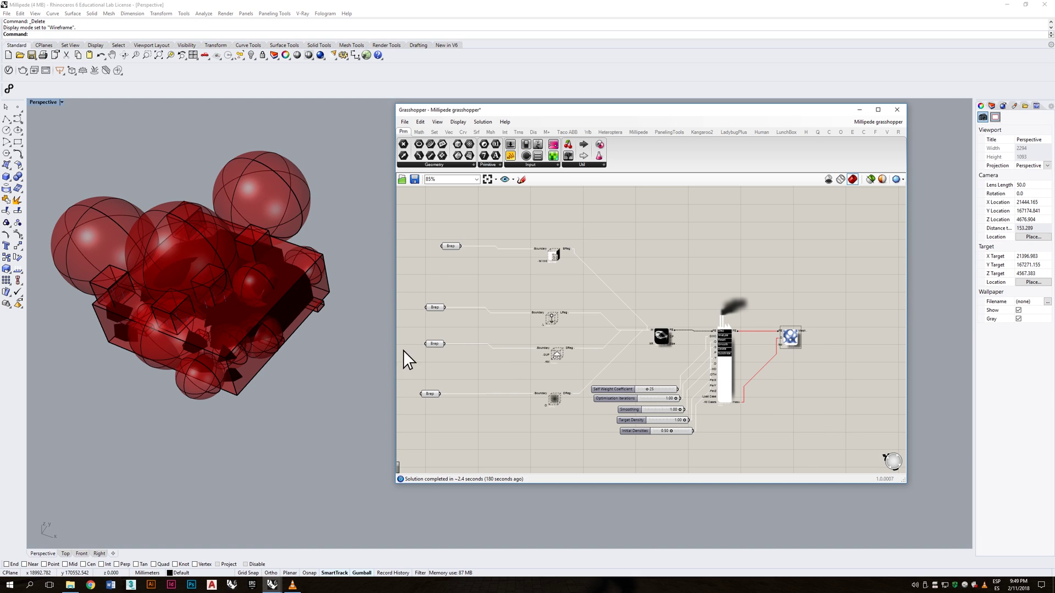
pyautogui.click(291, 306)
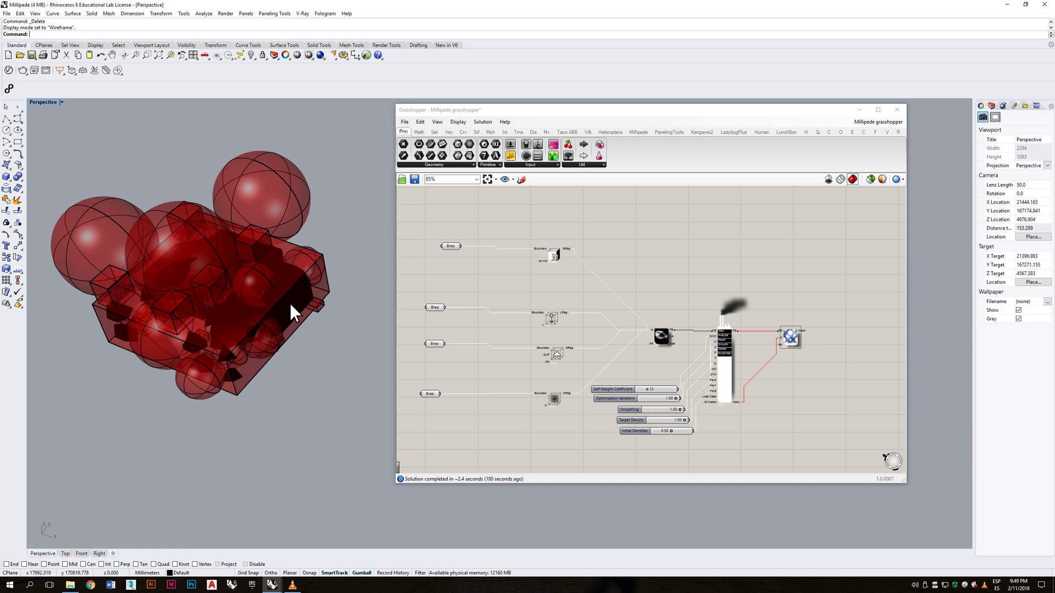
# Bake the iso mesh onto the Default layer.
pyautogui.rightClick(795, 338)
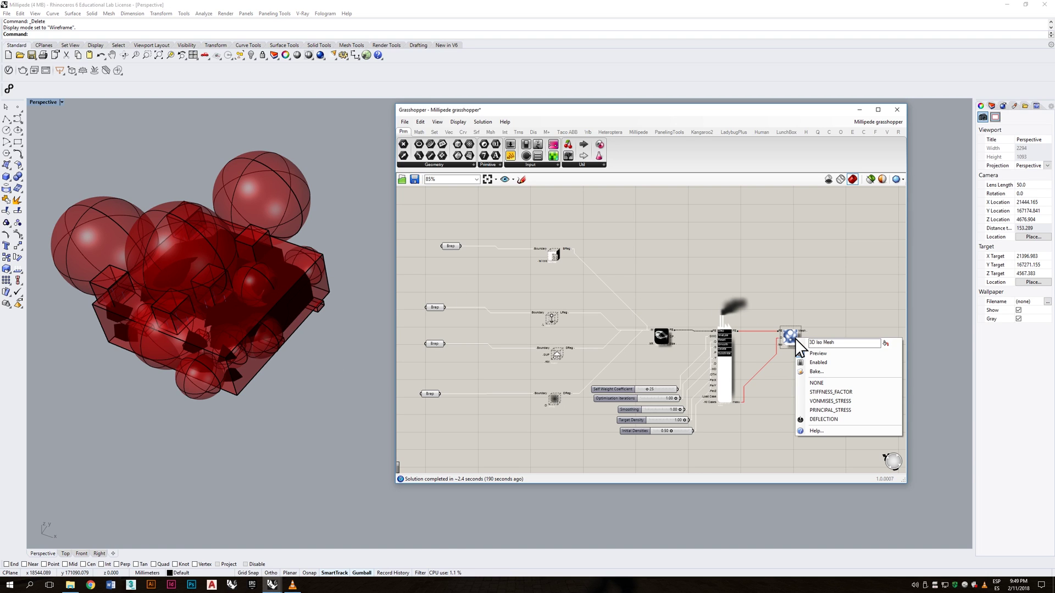
pyautogui.click(839, 372)
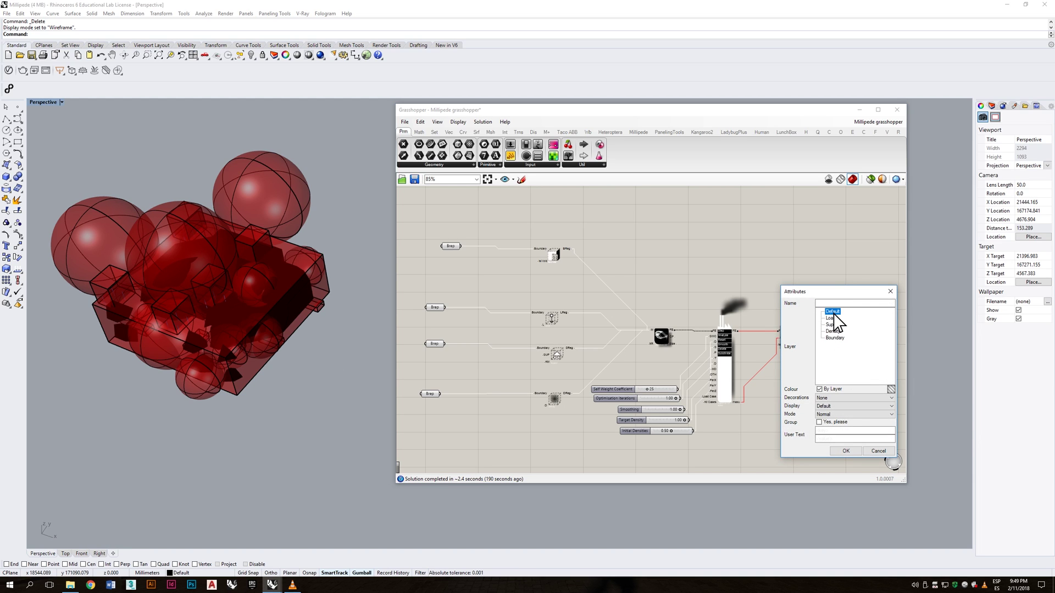
pyautogui.click(852, 450)
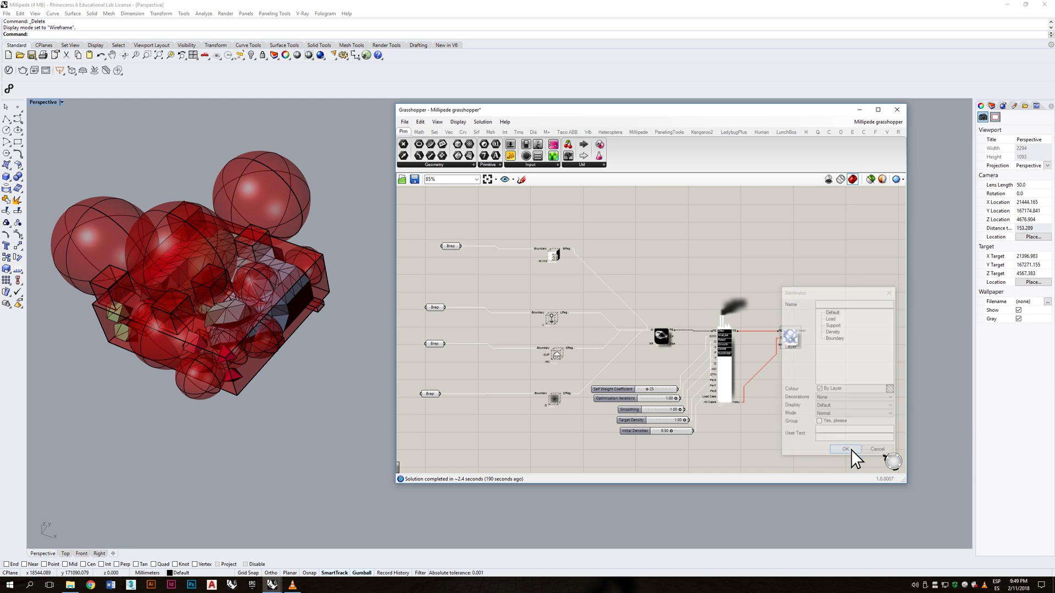
# Move the baked mesh beside the slab and switch the viewport to Ghosted.
pyautogui.click(290, 298)
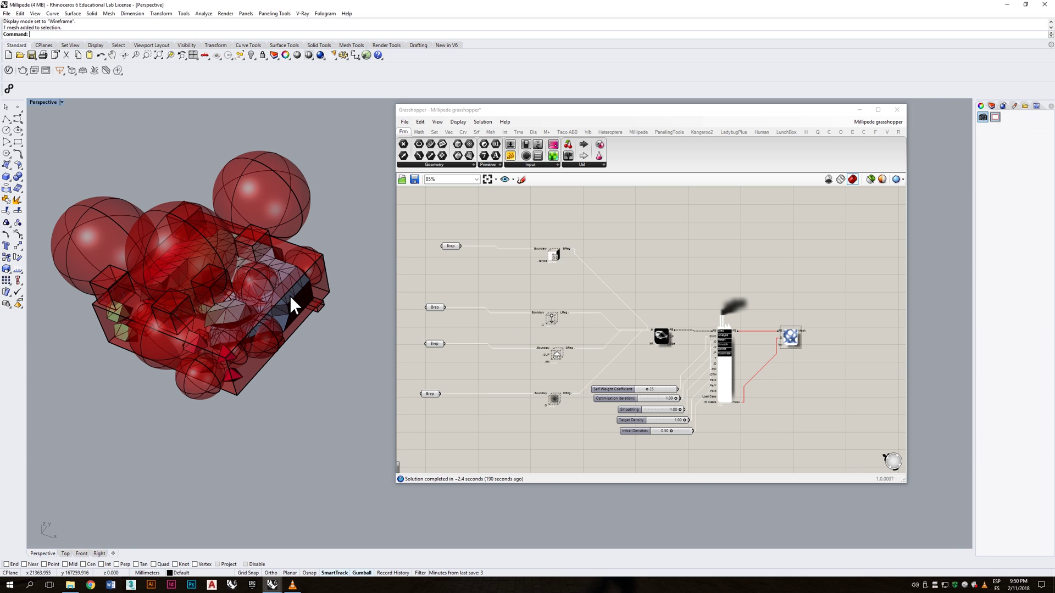
pyautogui.moveTo(240, 305); pyautogui.dragTo(358, 352)
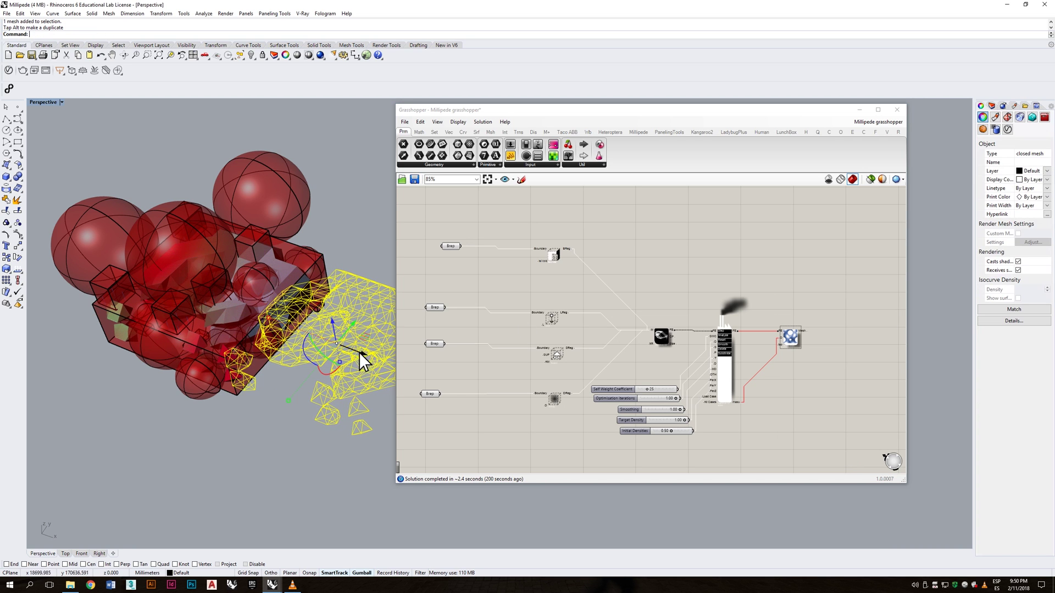
pyautogui.moveTo(301, 408); pyautogui.dragTo(253, 411, button='right')
pyautogui.moveTo(253, 414); pyautogui.dragTo(274, 416)
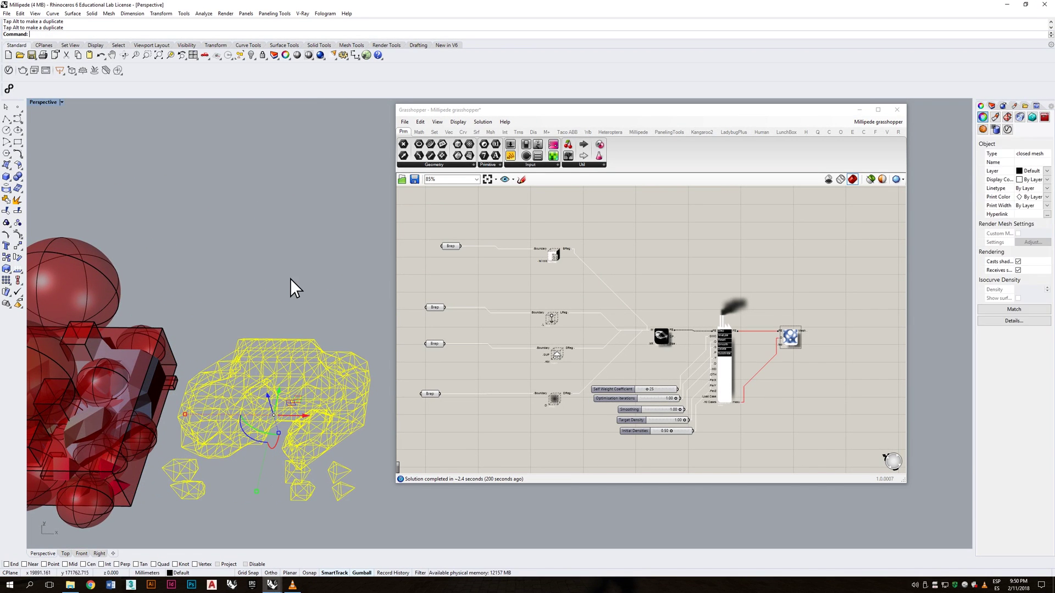
pyautogui.click(291, 279)
pyautogui.click(35, 102)
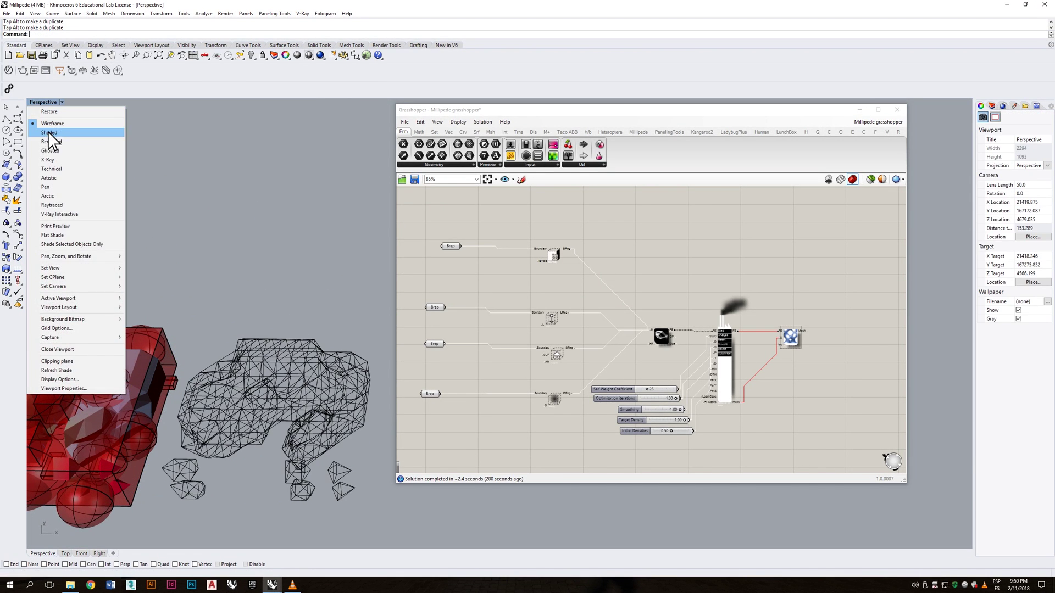
pyautogui.click(51, 150)
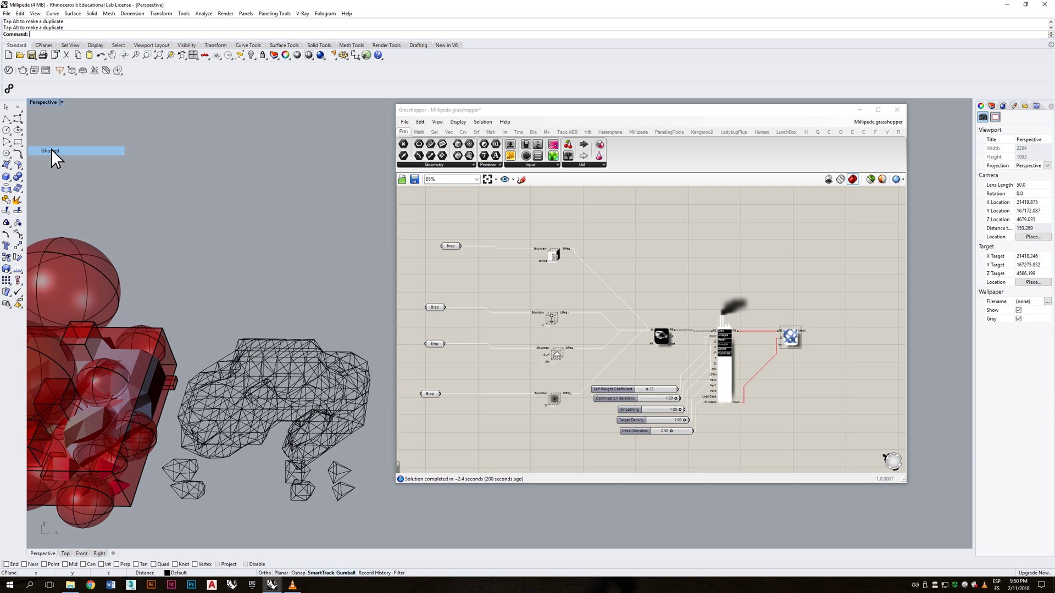
# Reframe the Perspective view around the baked mesh and set its display back to Wireframe.
pyautogui.scroll(3, 304, 432)
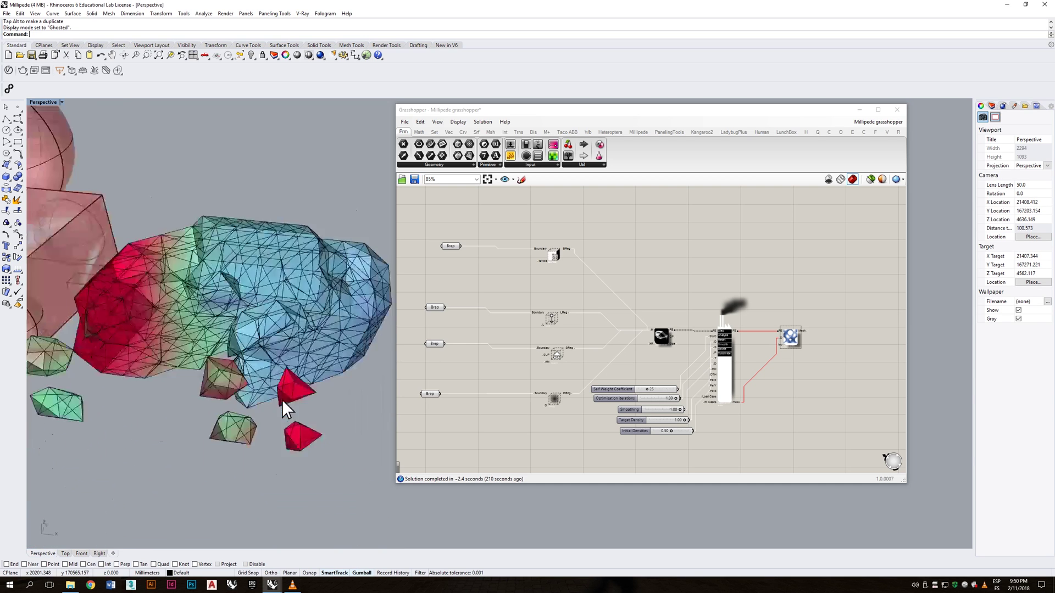
pyautogui.moveTo(281, 400)
pyautogui.mouseDown(button='right')
pyautogui.moveTo(197, 377)
pyautogui.moveTo(311, 352)
pyautogui.moveTo(325, 447)
pyautogui.moveTo(303, 461)
pyautogui.moveTo(275, 413)
pyautogui.mouseUp(button='right')
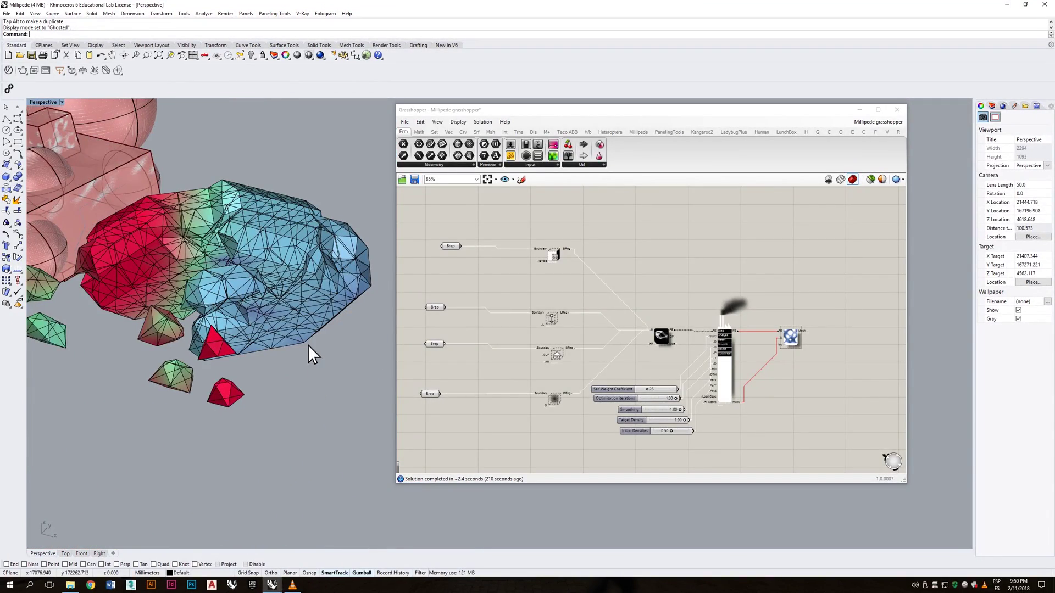
pyautogui.click(787, 401)
pyautogui.moveTo(819, 377); pyautogui.dragTo(824, 365, button='right')
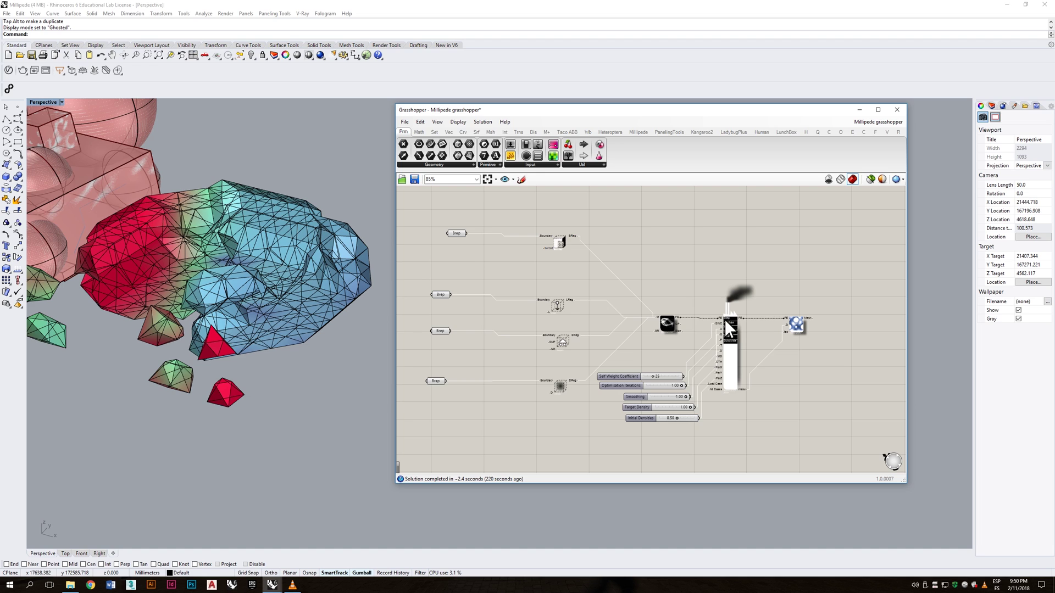
pyautogui.scroll(-2, 644, 285)
pyautogui.scroll(-3, 261, 287)
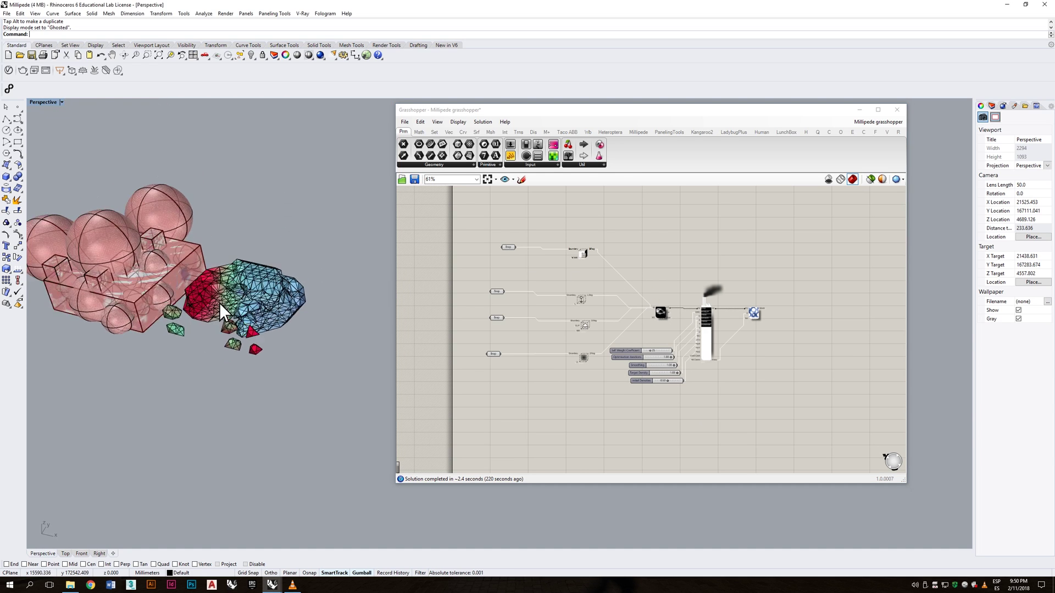
pyautogui.moveTo(219, 302); pyautogui.dragTo(117, 272, button='right')
pyautogui.click(44, 103)
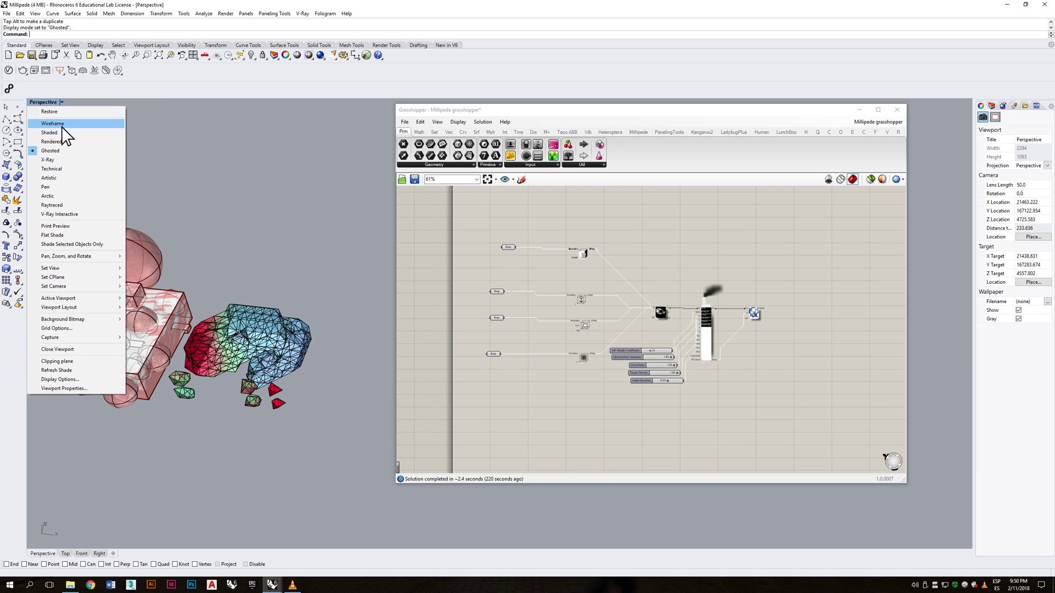
pyautogui.click(55, 123)
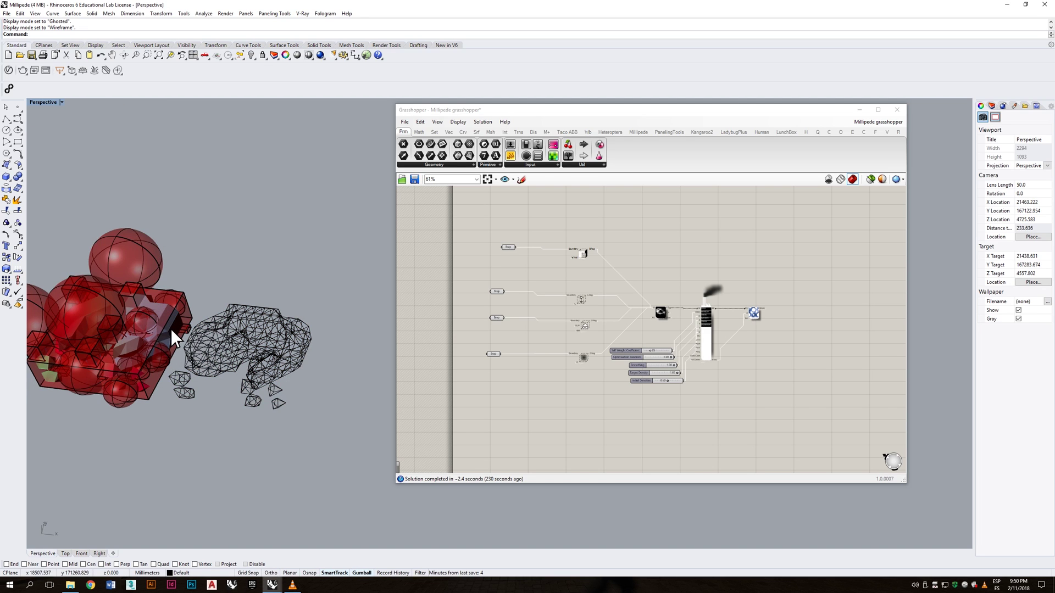
pyautogui.click(169, 330)
pyautogui.click(329, 296)
pyautogui.click(708, 309)
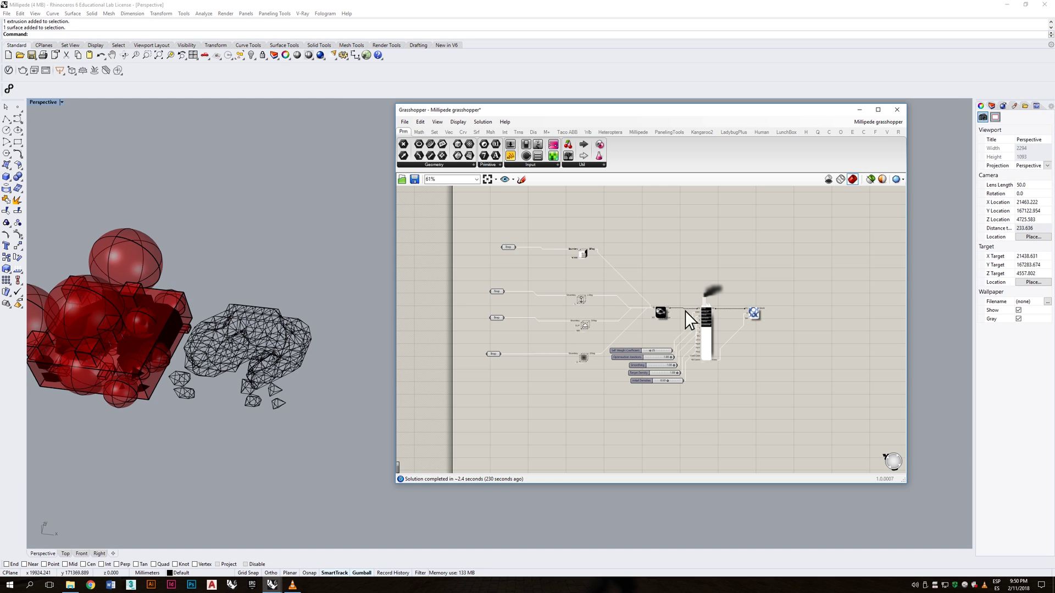
# Bake the iso mesh a second time onto the Default layer.
pyautogui.scroll(5, 709, 313)
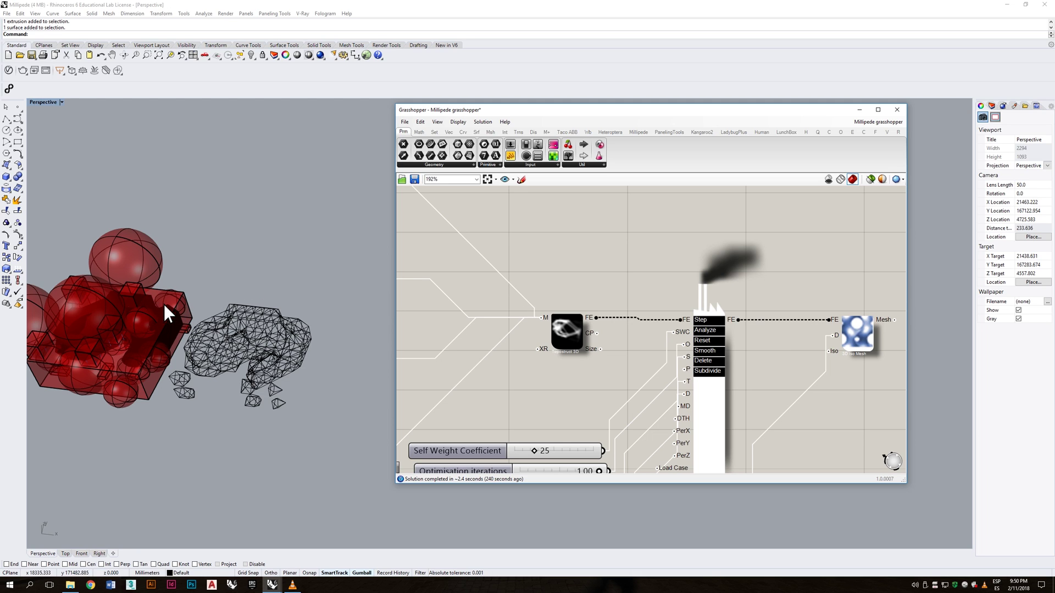
pyautogui.scroll(-3, 674, 318)
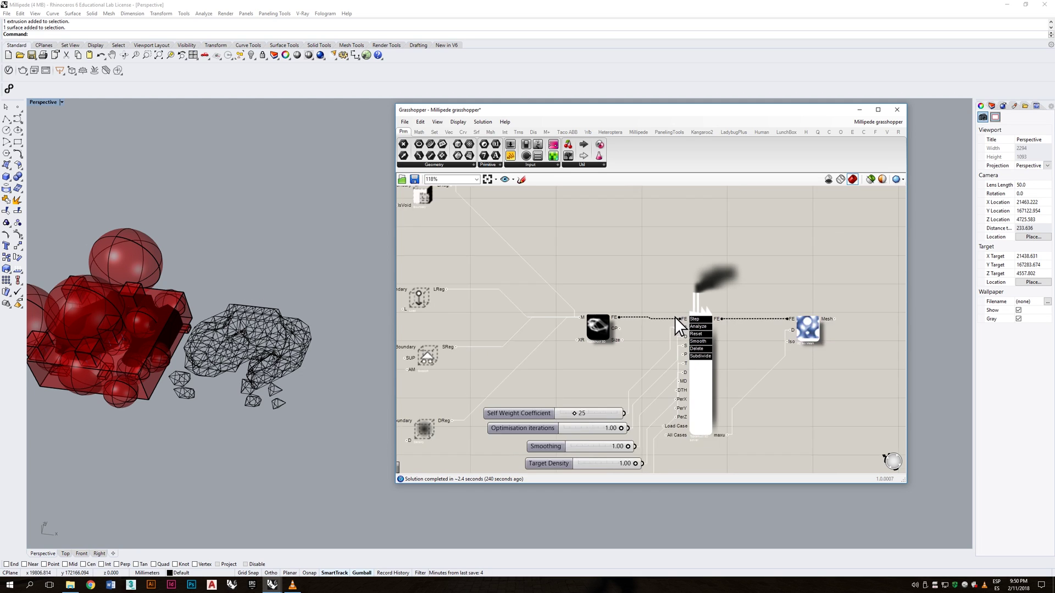
pyautogui.rightClick(787, 325)
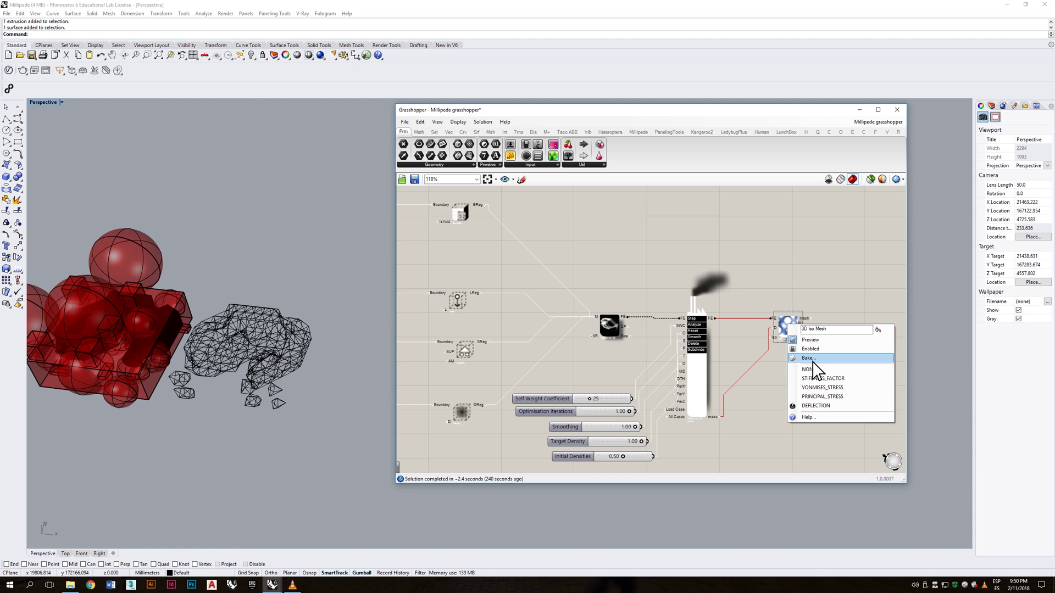
pyautogui.click(812, 360)
pyautogui.click(806, 297)
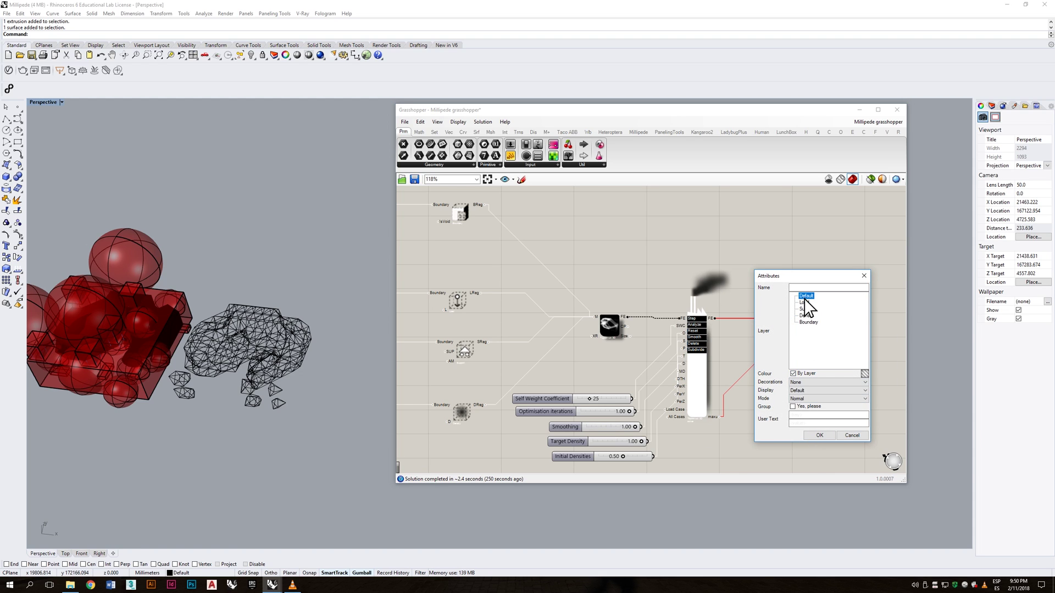
pyautogui.click(819, 435)
# Move the second baked mesh to the right of the first one.
pyautogui.click(163, 332)
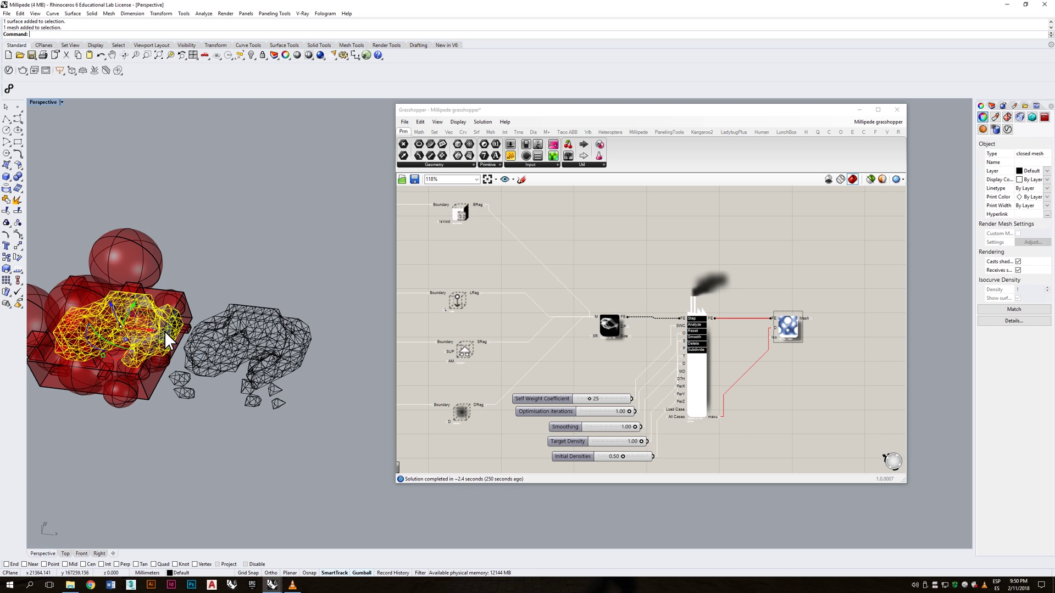
pyautogui.moveTo(146, 331); pyautogui.dragTo(383, 364)
pyautogui.moveTo(340, 395)
pyautogui.mouseDown(button='right')
pyautogui.moveTo(332, 408)
pyautogui.moveTo(332, 389)
pyautogui.mouseUp(button='right')
# Set the Perspective viewport to Ghosted to compare both deflection-coloured meshes.
pyautogui.click(288, 274)
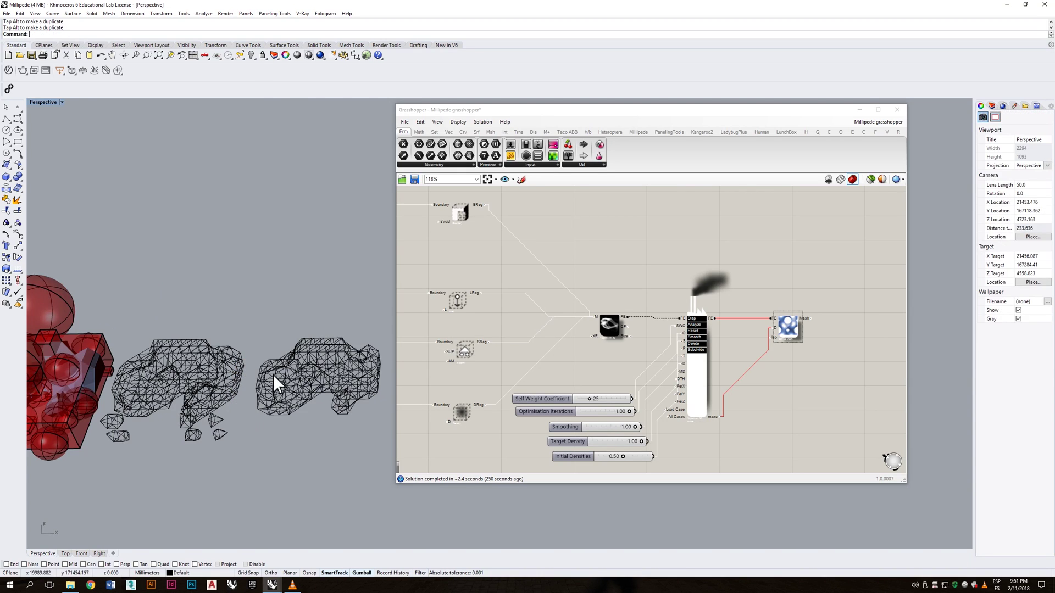
pyautogui.scroll(2, 272, 379)
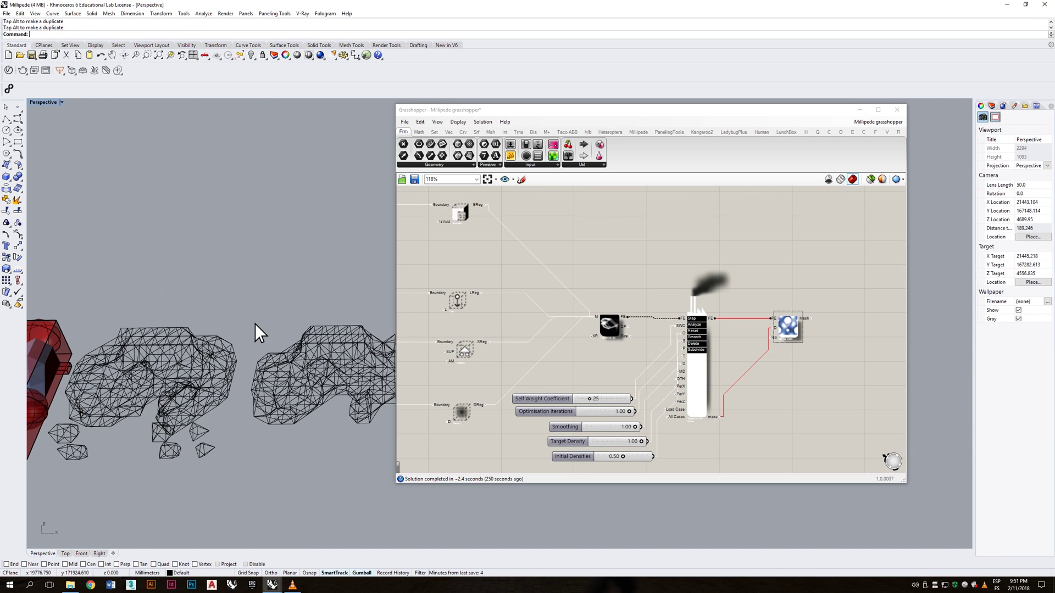
pyautogui.click(45, 104)
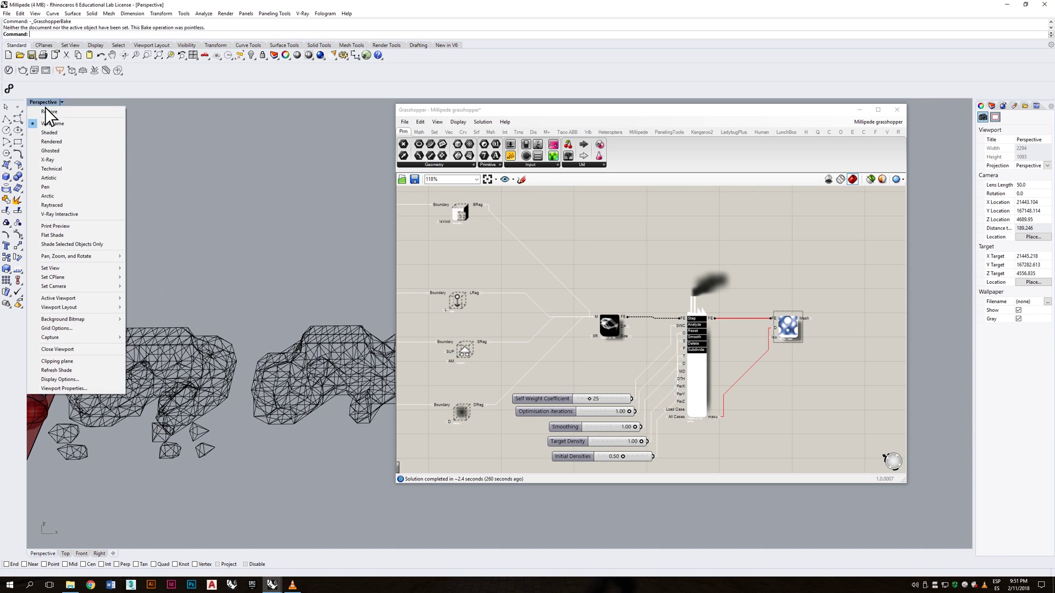
pyautogui.click(57, 152)
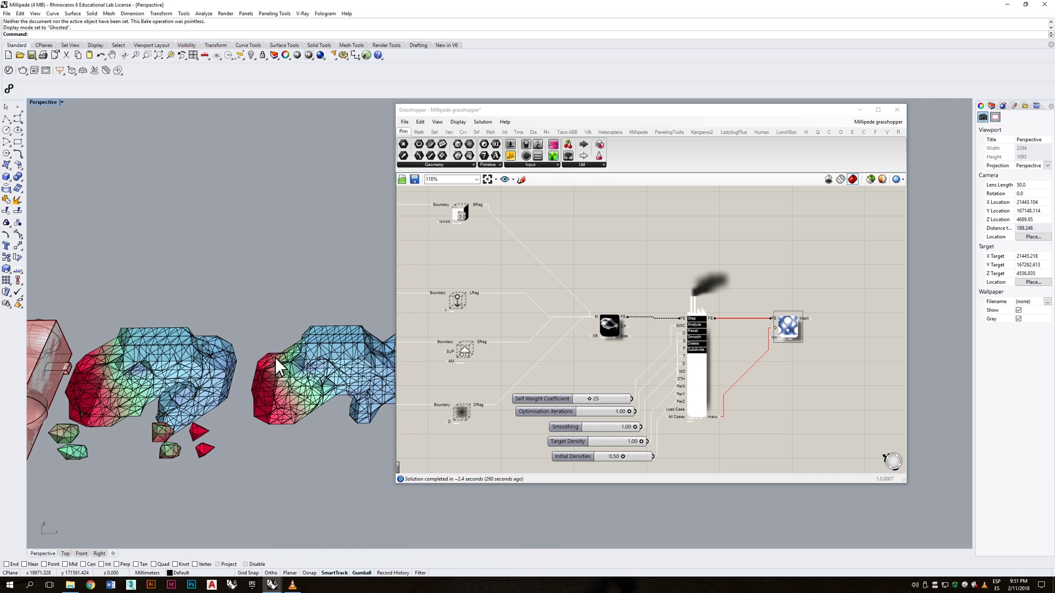